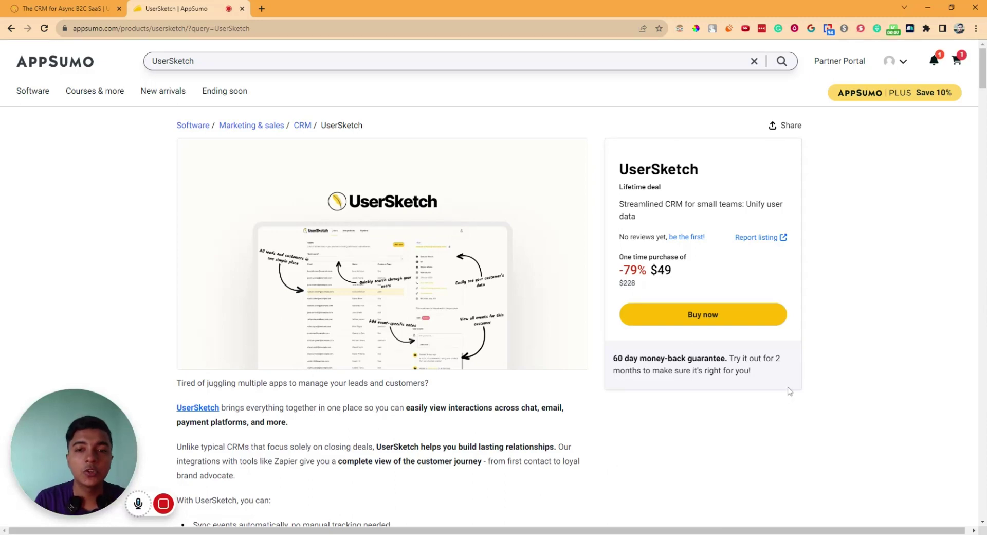
# - Highlight the UserSketch product name on the AppSumo deal page, then scroll down
pyautogui.doubleClick(658, 169)
pyautogui.click(658, 168)
pyautogui.doubleClick(659, 168)
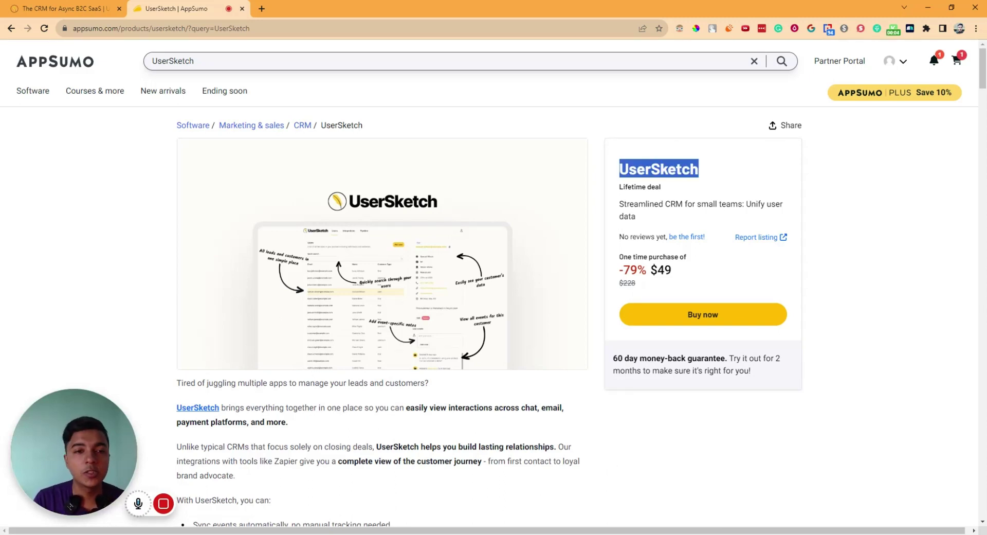
pyautogui.click(658, 168)
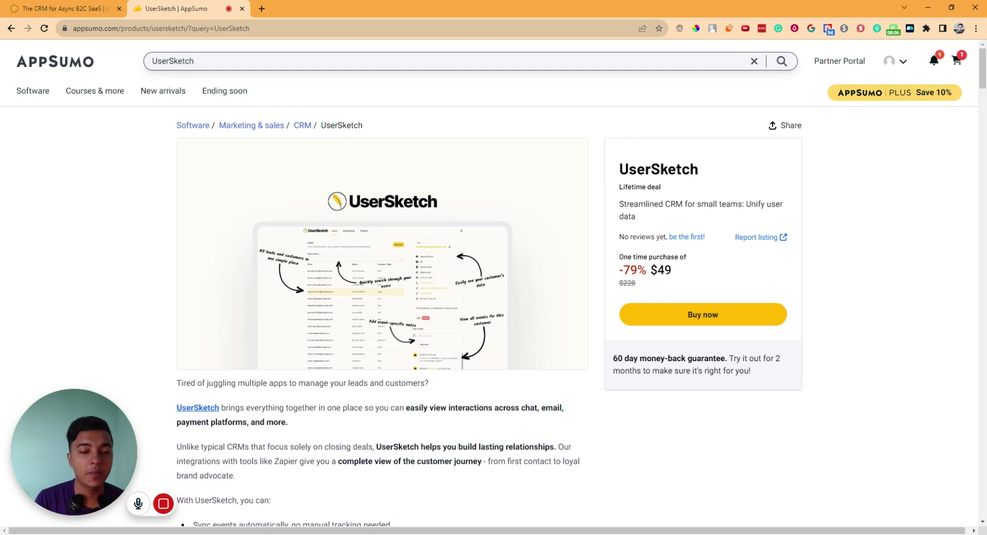
pyautogui.scroll(-1, 598, 216)
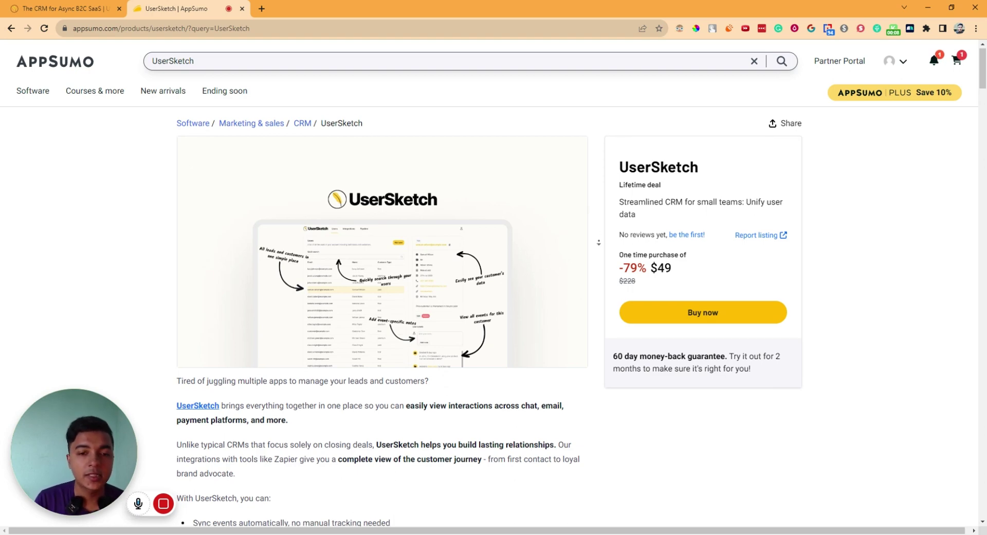
pyautogui.scroll(-10, 601, 262)
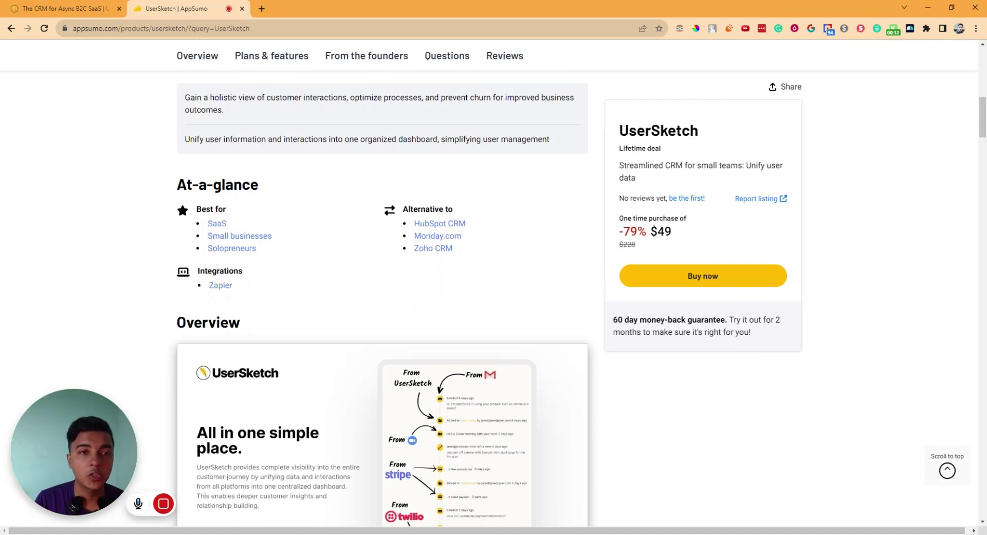
# - Review the $49 Basic Plan: unlimited lead contacts, 1 admin account, Zapier and Email integrations
pyautogui.click(277, 57)
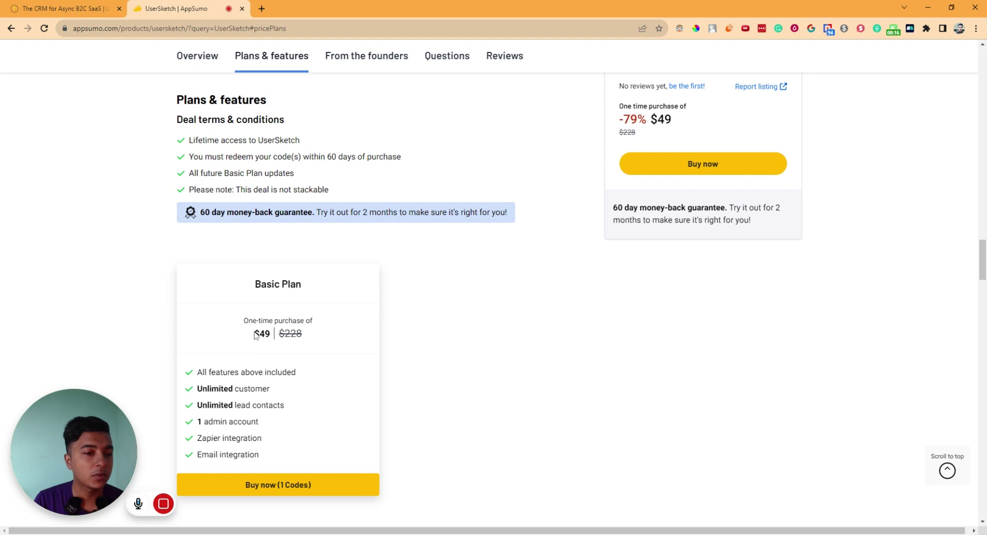
pyautogui.moveTo(254, 333); pyautogui.dragTo(273, 335)
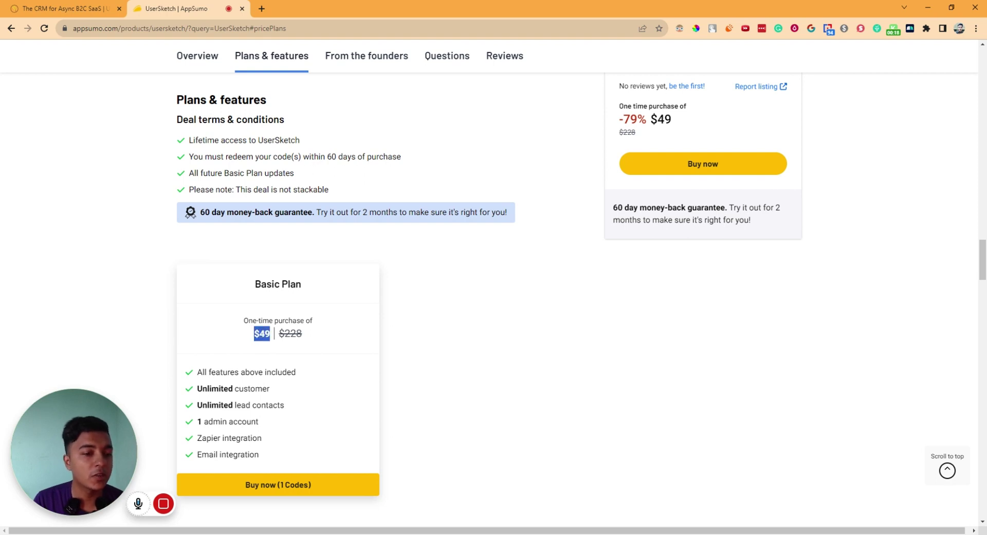
pyautogui.click(293, 386)
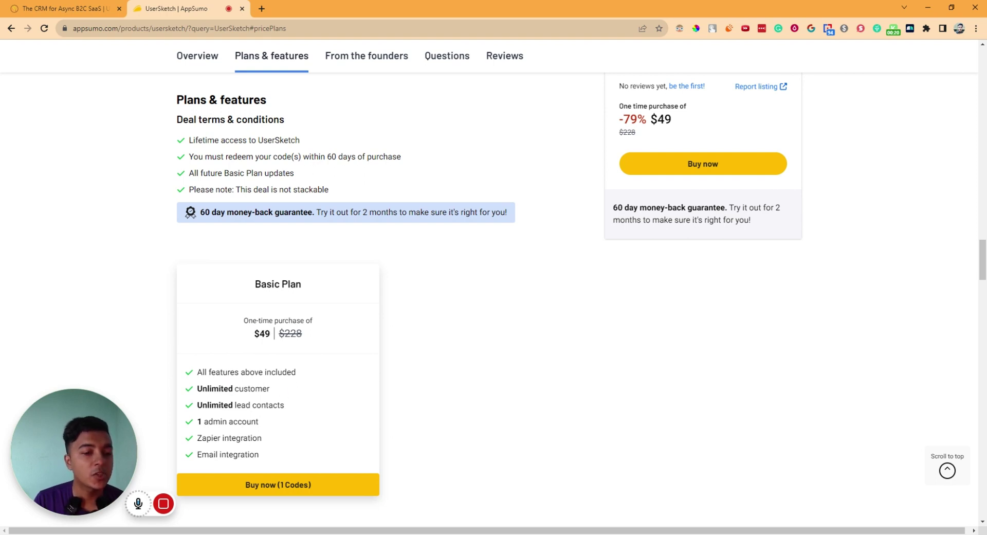
pyautogui.tripleClick(216, 404)
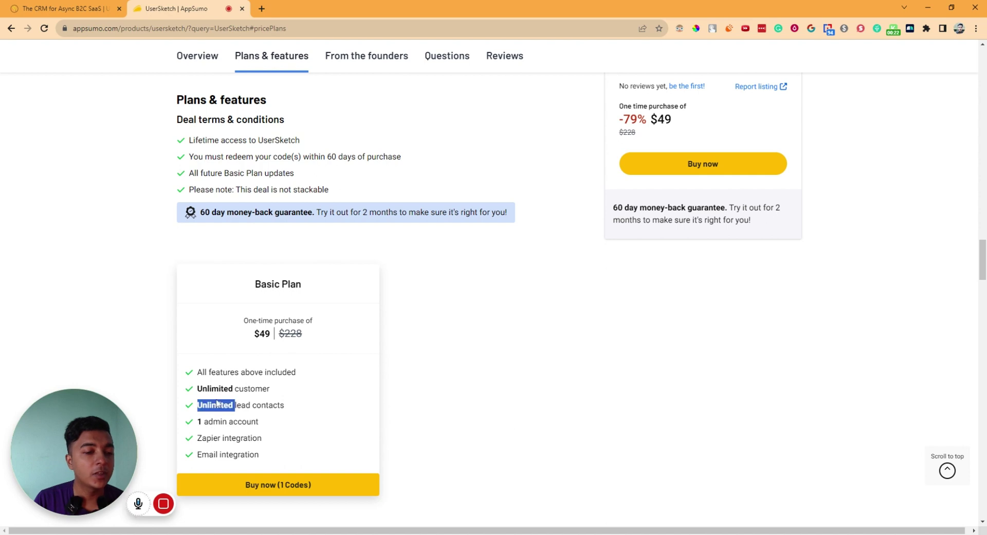
pyautogui.tripleClick(241, 421)
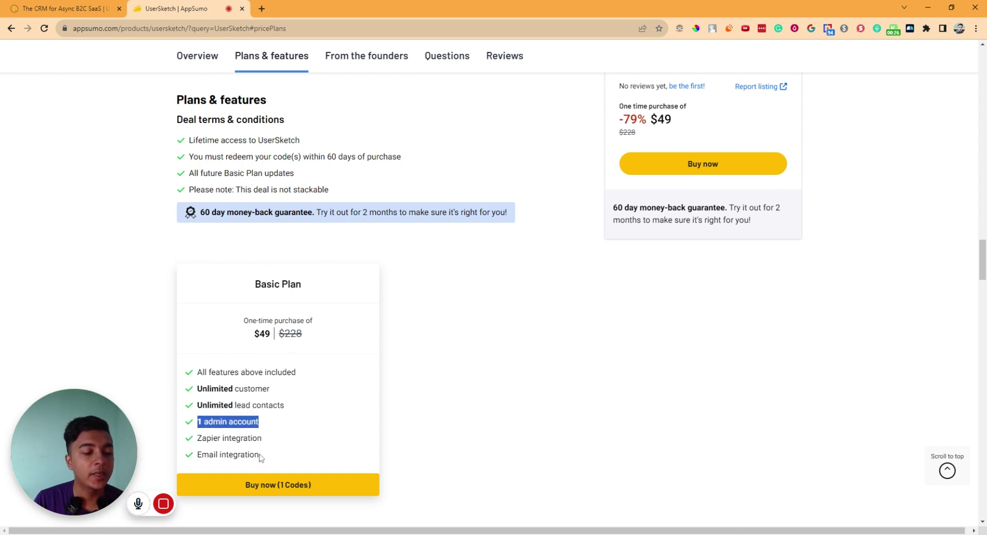
pyautogui.moveTo(261, 457); pyautogui.dragTo(201, 437)
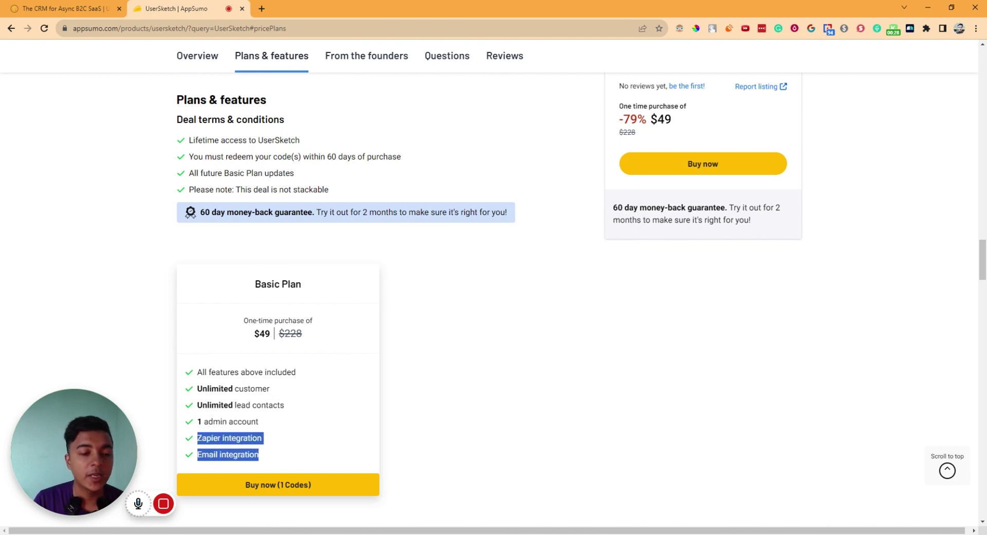
pyautogui.click(374, 448)
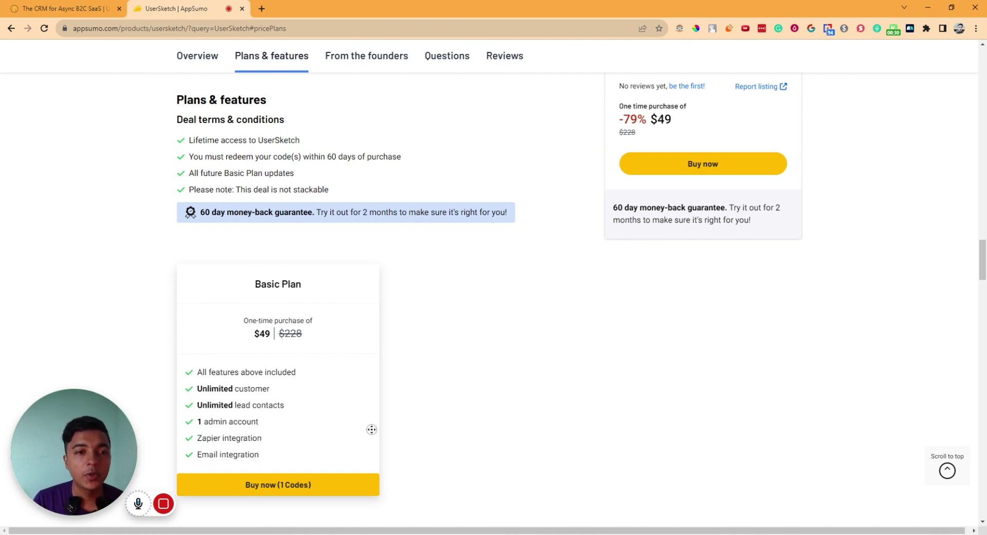
pyautogui.scroll(15, 547, 194)
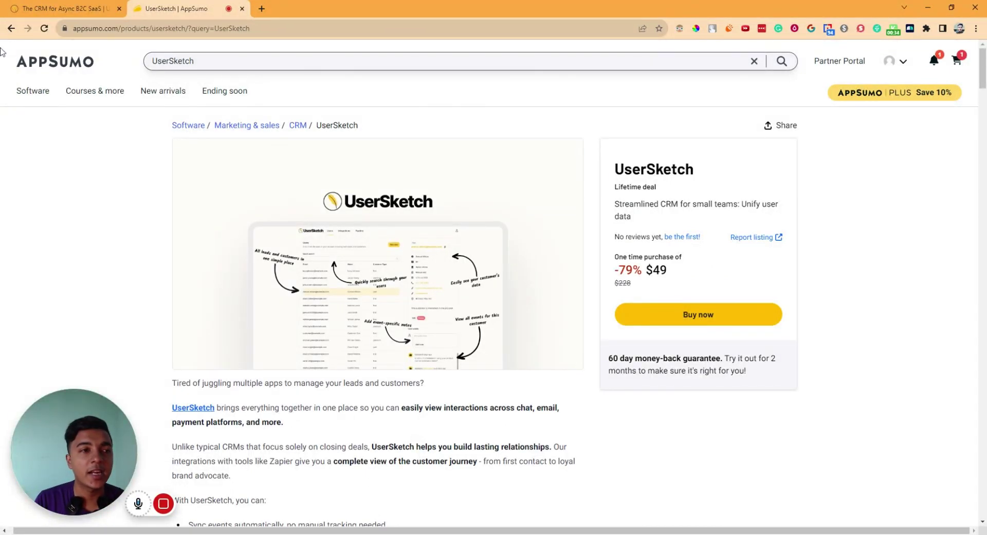
# - In the UserSketch app, go to Integrations, then Pabbly Connect, then File import
pyautogui.click(92, 9)
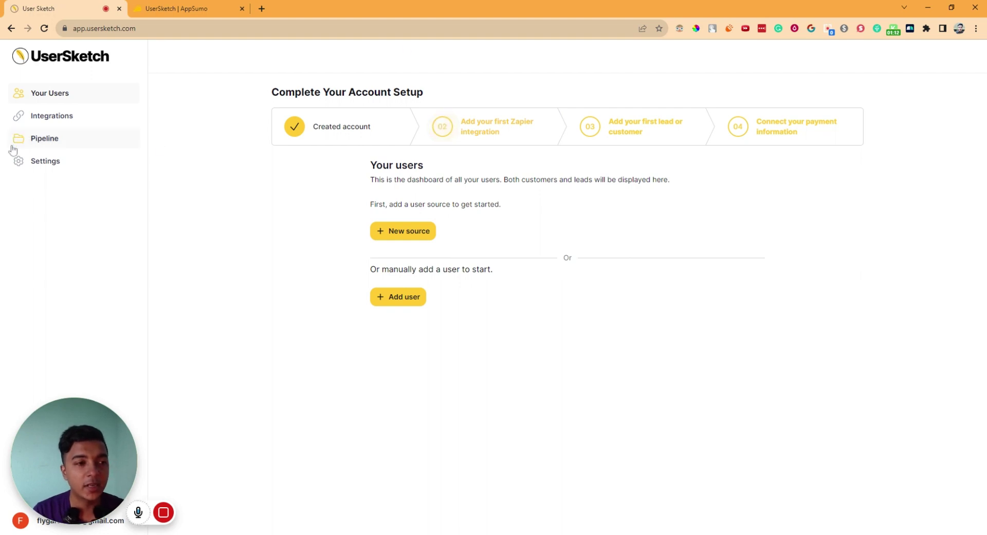
pyautogui.click(59, 123)
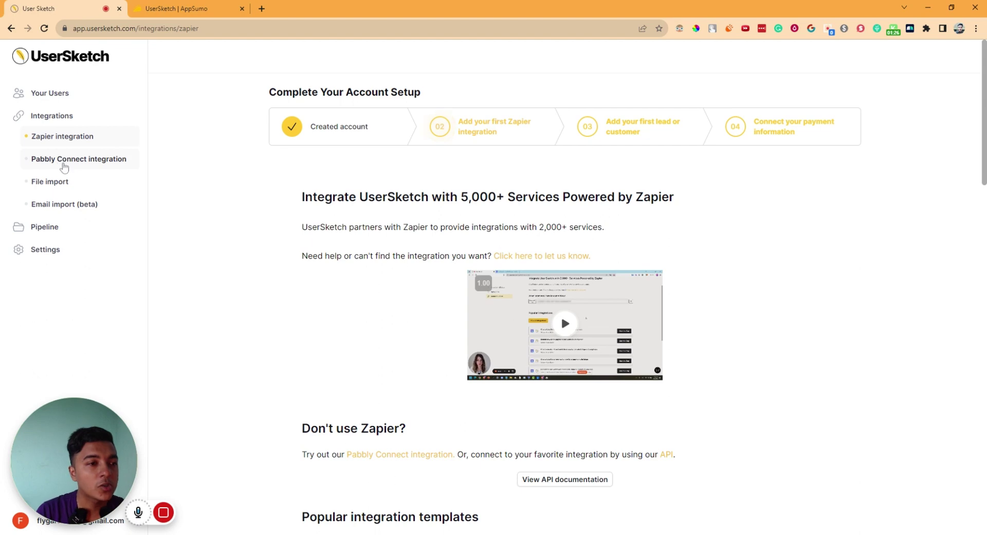
pyautogui.click(64, 163)
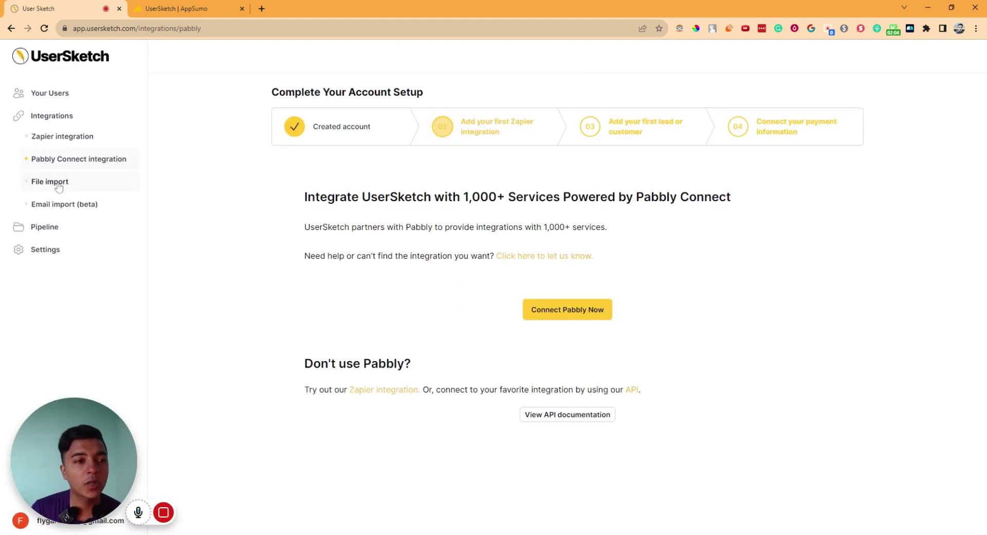
pyautogui.click(39, 185)
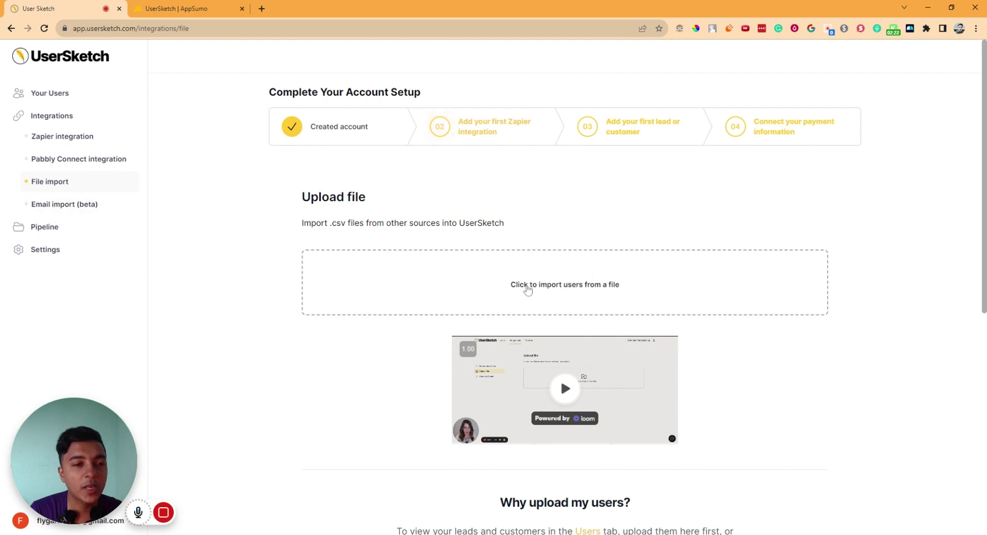
# - Upload MOCK_DATA.csv and reach the Map fields step with all 7 columns matched
pyautogui.click(528, 289)
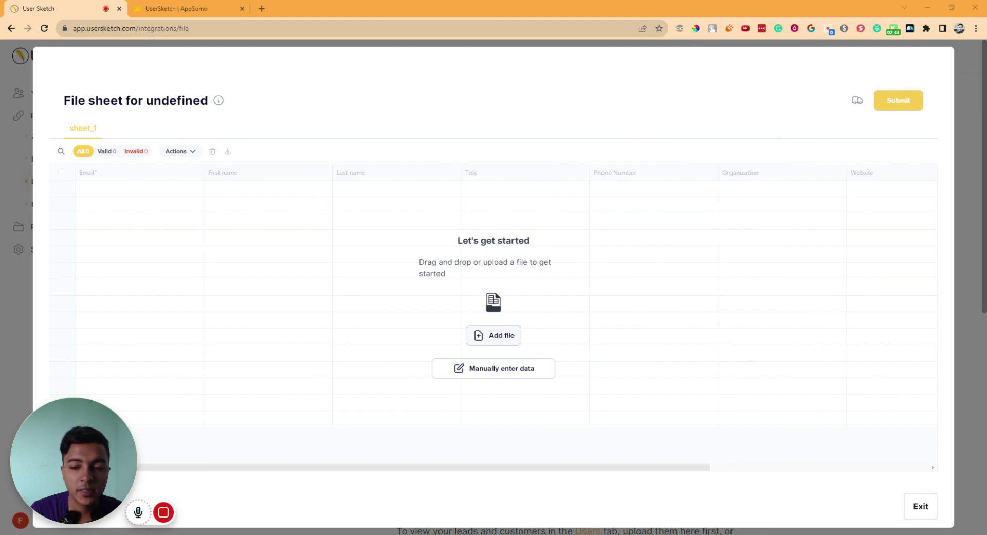
pyautogui.click(751, 475)
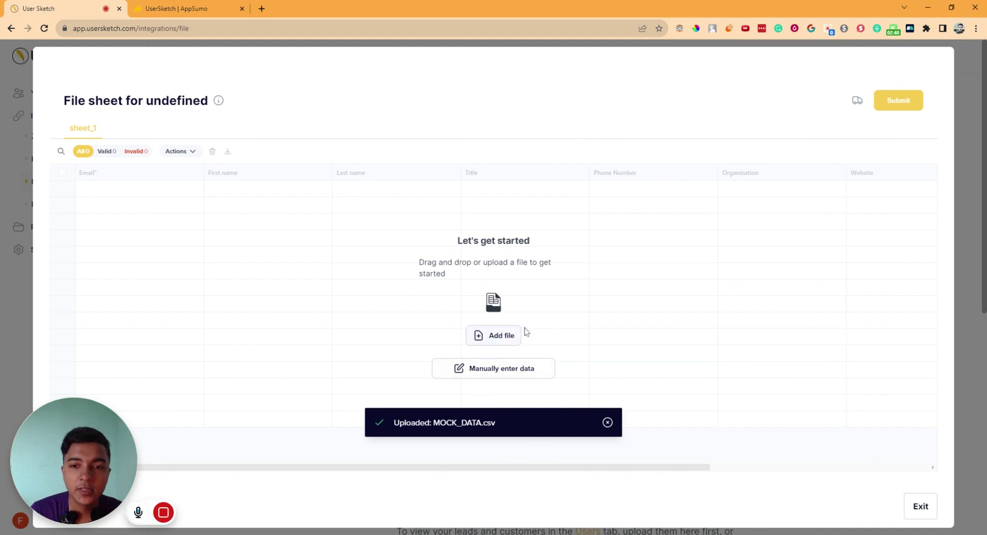
pyautogui.moveTo(164, 512)
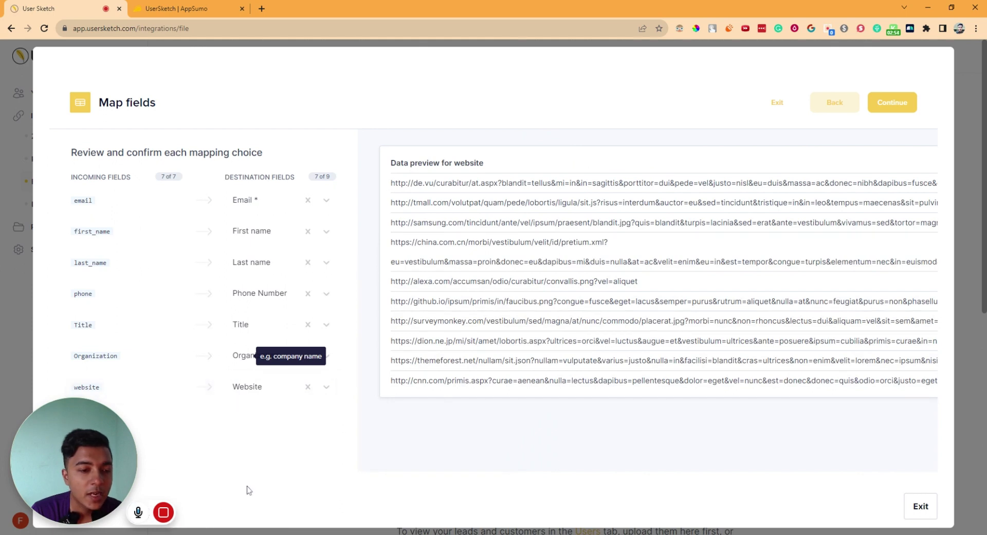
# - Accept the field mapping and review the Email, name, title, phone and organization values
pyautogui.click(891, 103)
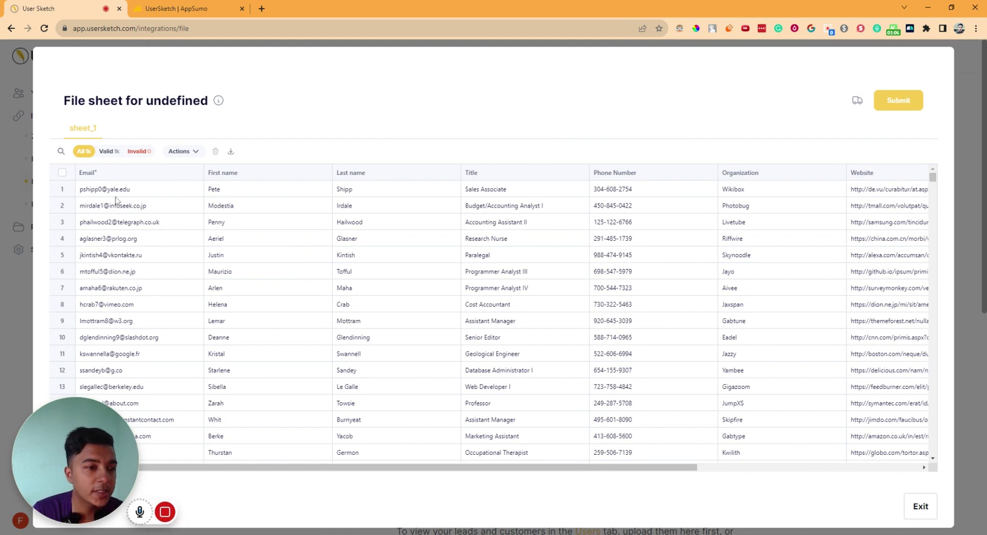
pyautogui.moveTo(115, 196); pyautogui.dragTo(137, 352)
pyautogui.moveTo(228, 202); pyautogui.dragTo(239, 344)
pyautogui.moveTo(366, 191); pyautogui.dragTo(370, 212)
pyautogui.moveTo(547, 187); pyautogui.dragTo(538, 288)
pyautogui.moveTo(645, 189); pyautogui.dragTo(684, 226)
pyautogui.click(747, 207)
pyautogui.moveTo(756, 194); pyautogui.dragTo(760, 355)
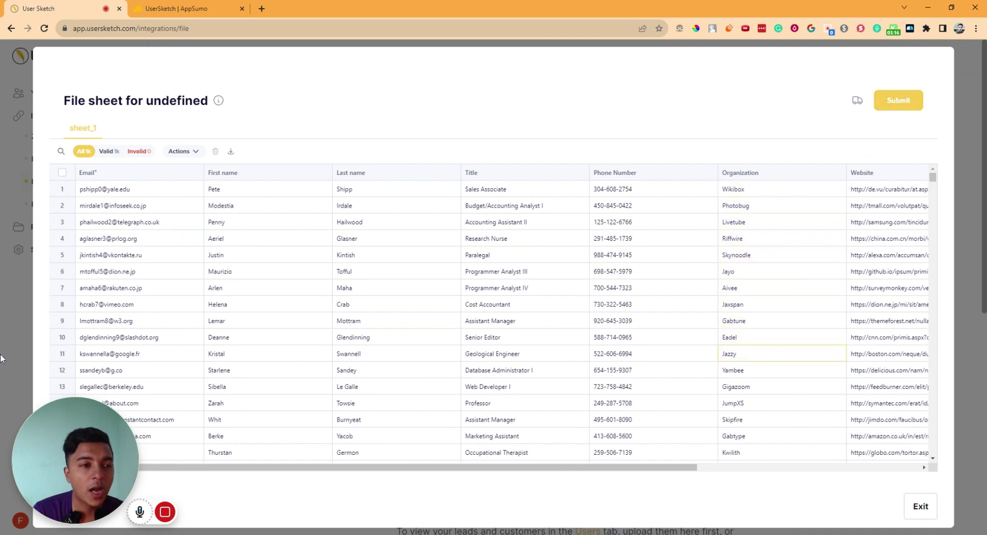
# - Submit the imported contacts, dismiss the success notice and exit the sheet
pyautogui.click(894, 108)
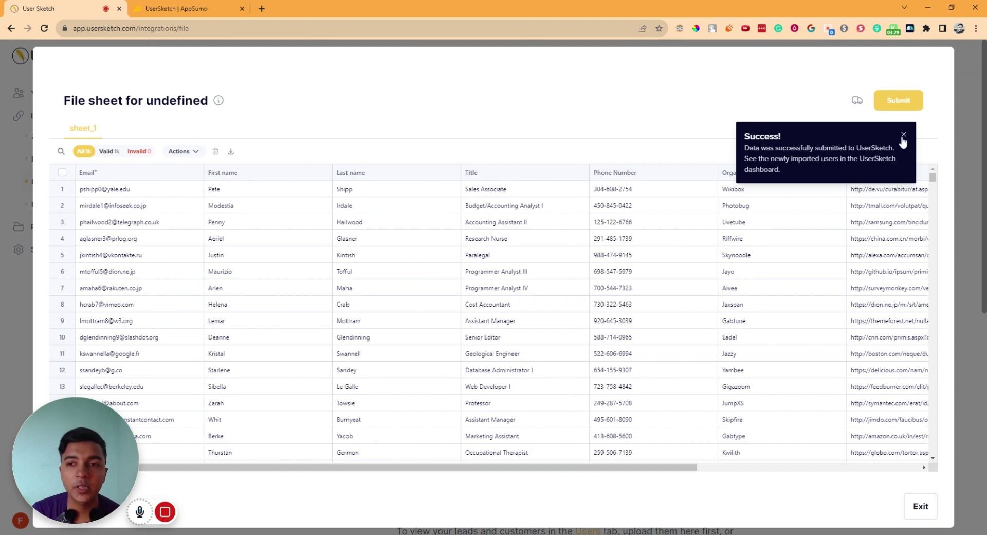
pyautogui.click(903, 135)
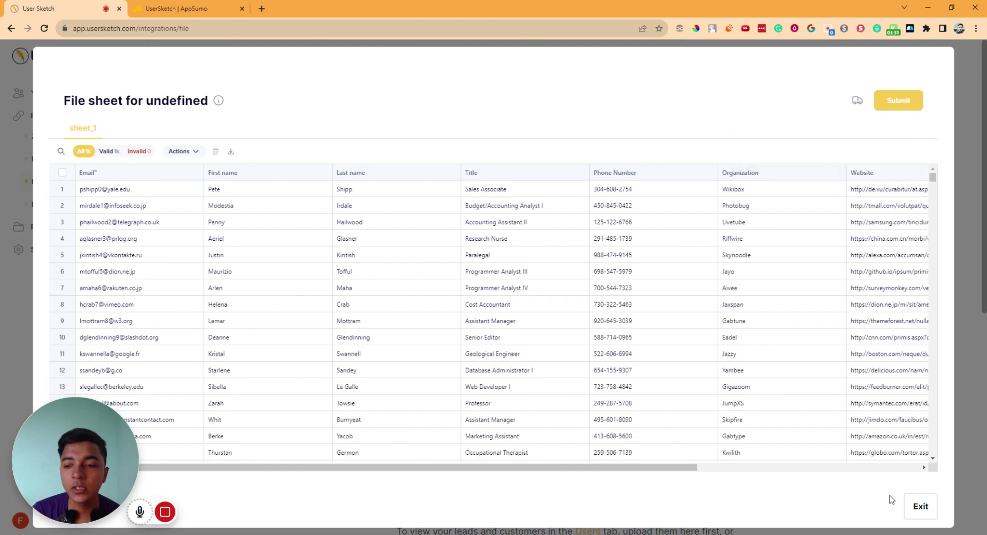
pyautogui.click(919, 506)
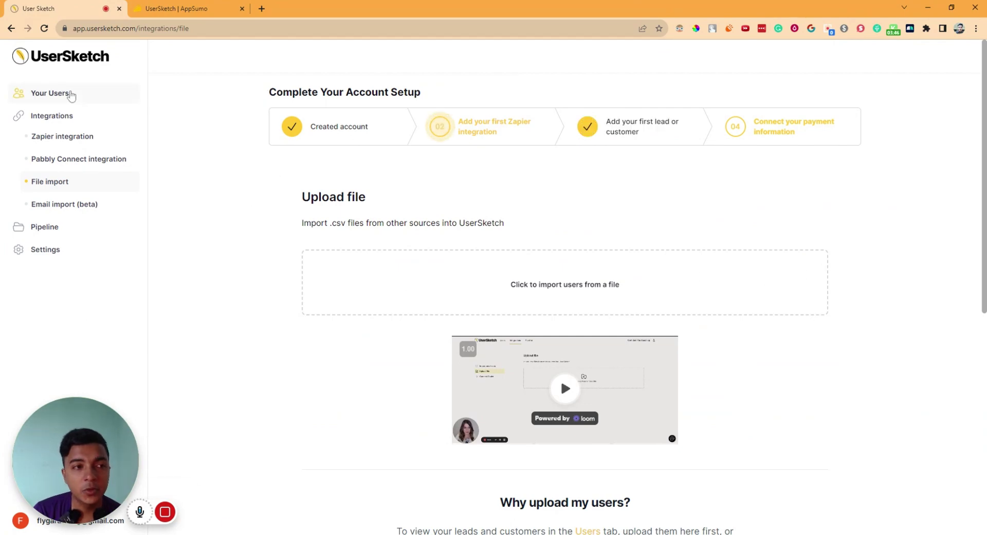
# - Open the third user's details: an Assistant Media Planner at Browsebug
pyautogui.click(69, 94)
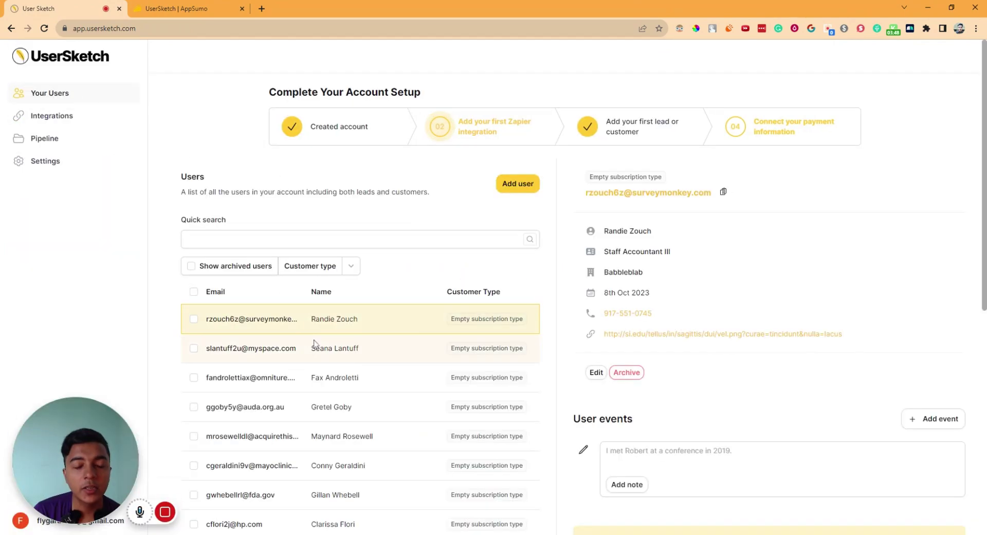
pyautogui.scroll(-3, 375, 339)
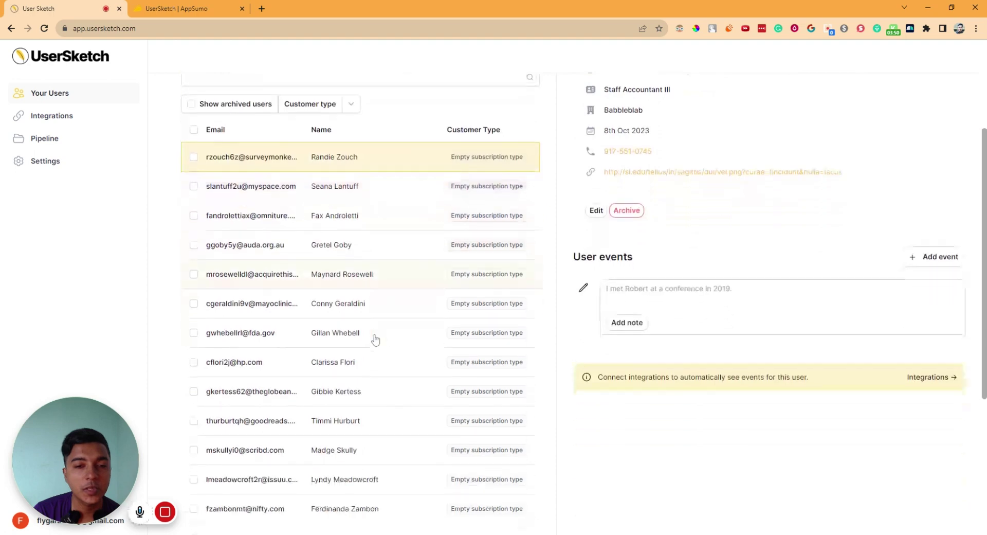
pyautogui.click(261, 225)
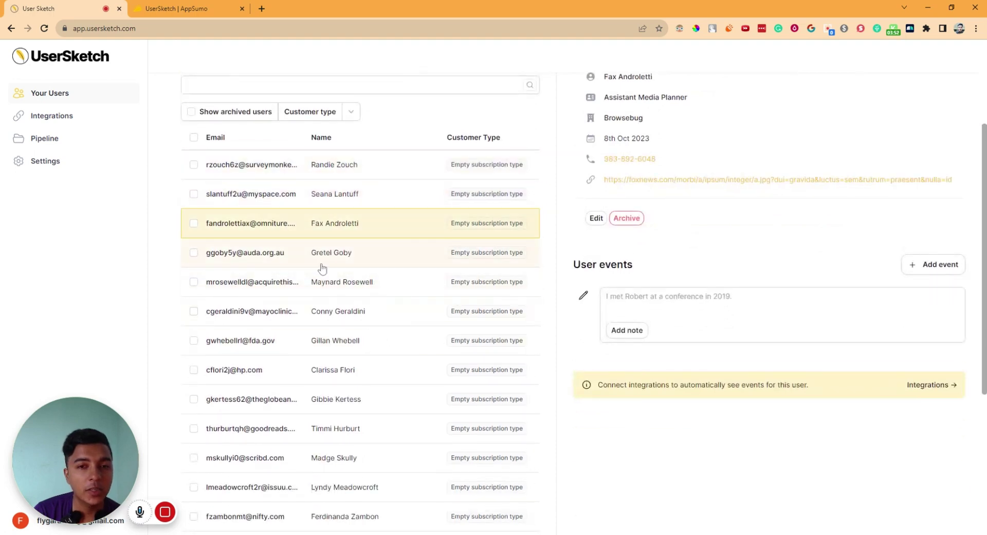
pyautogui.scroll(3, 333, 284)
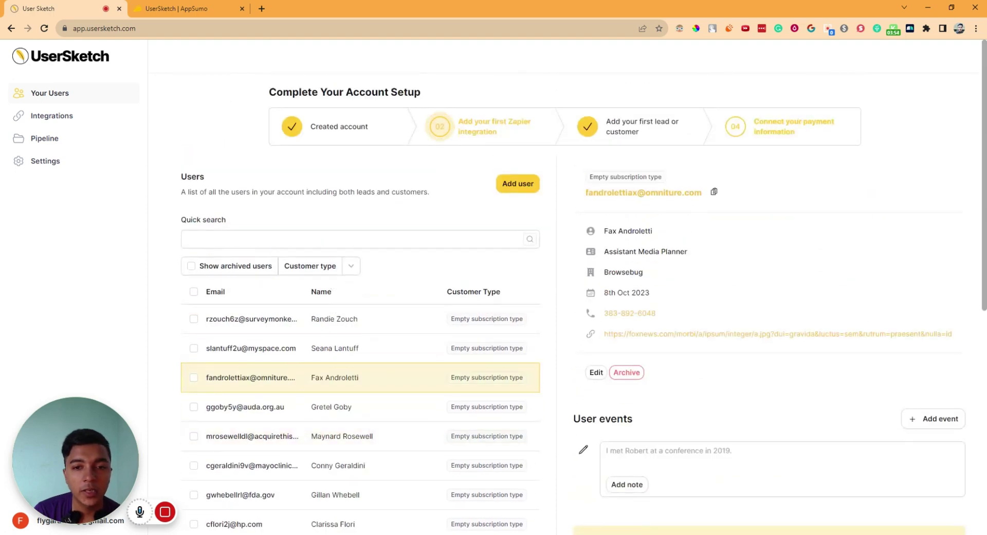
pyautogui.doubleClick(611, 230)
pyautogui.moveTo(604, 251); pyautogui.dragTo(688, 252)
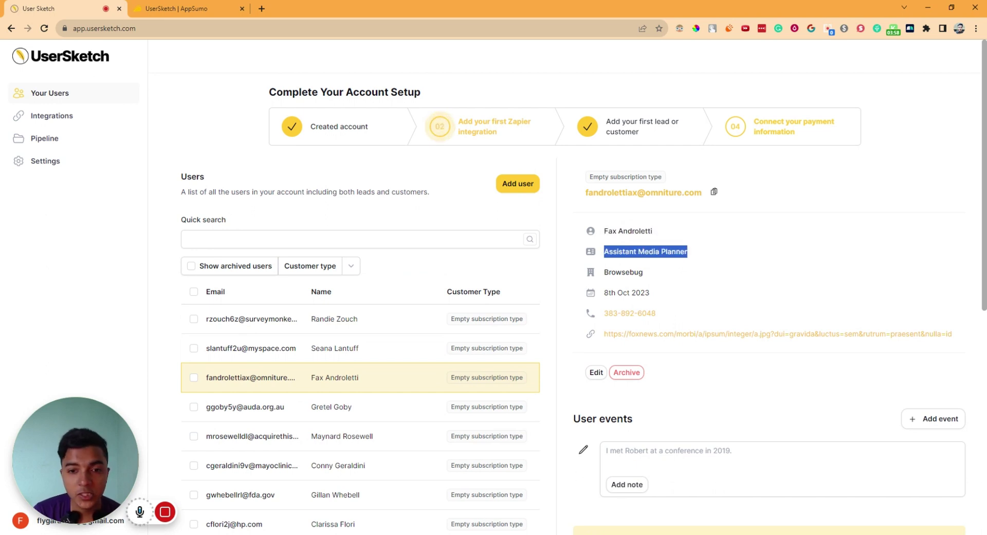
pyautogui.doubleClick(623, 272)
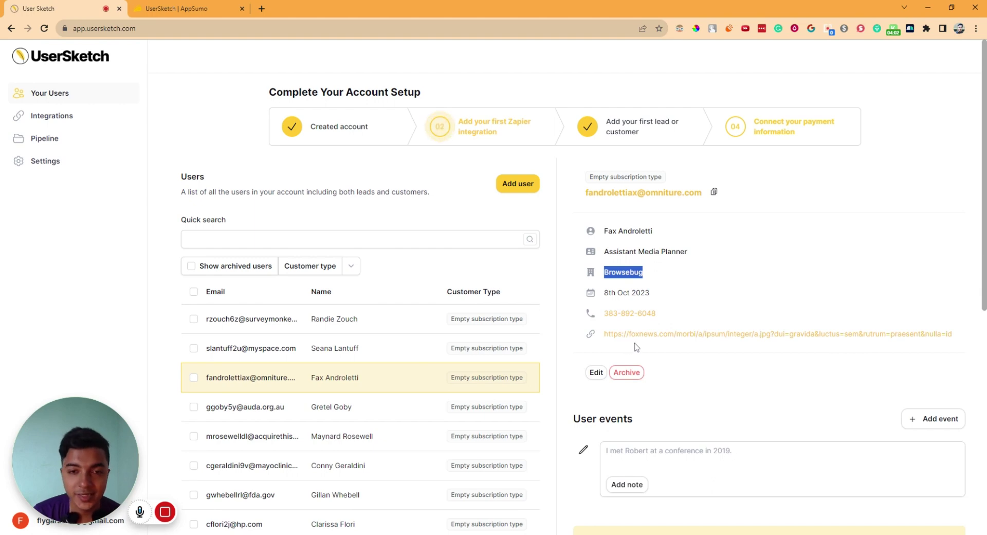
# - Move to the next user in the list, the Recruiting Manager at Tambee
pyautogui.scroll(-3, 576, 437)
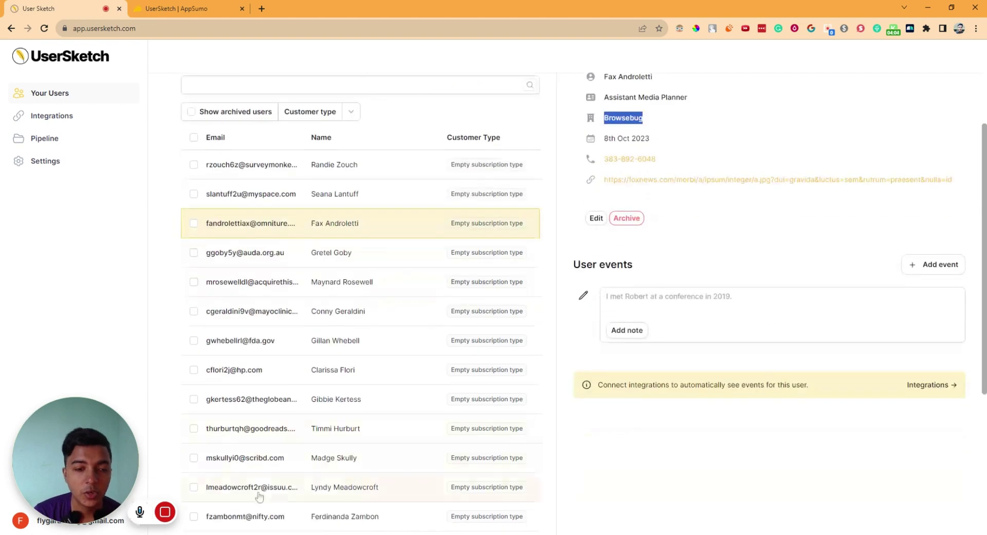
pyautogui.moveTo(146, 514)
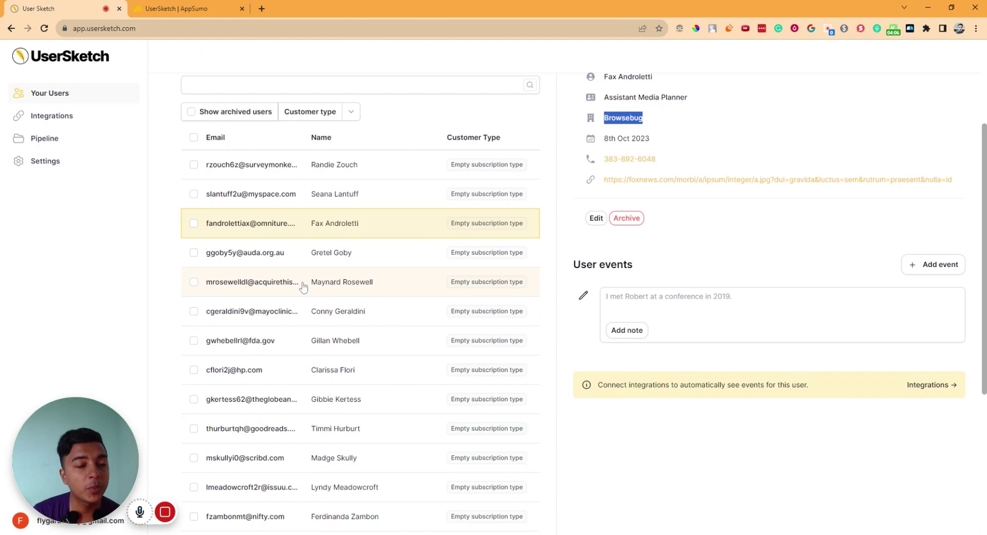
pyautogui.moveTo(225, 513)
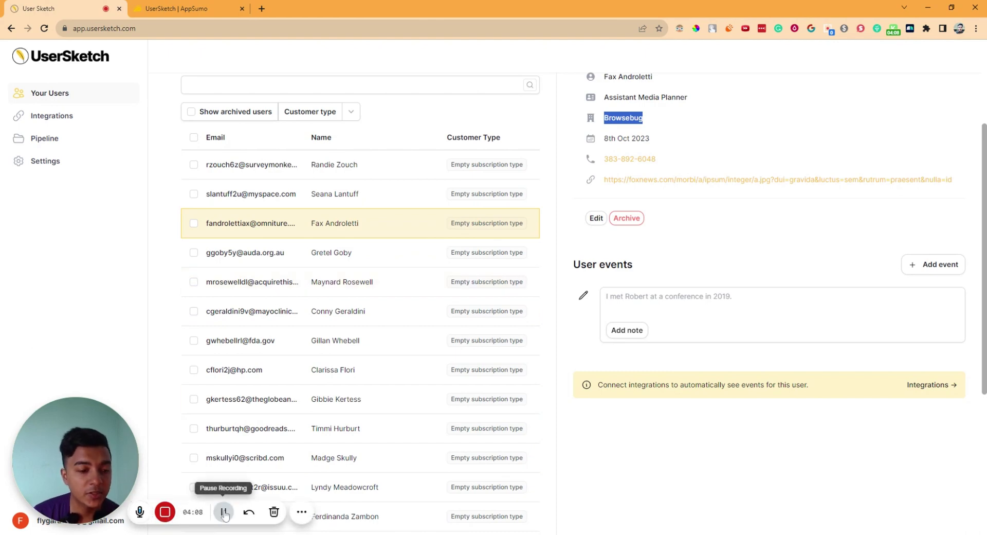
pyautogui.press('Down')
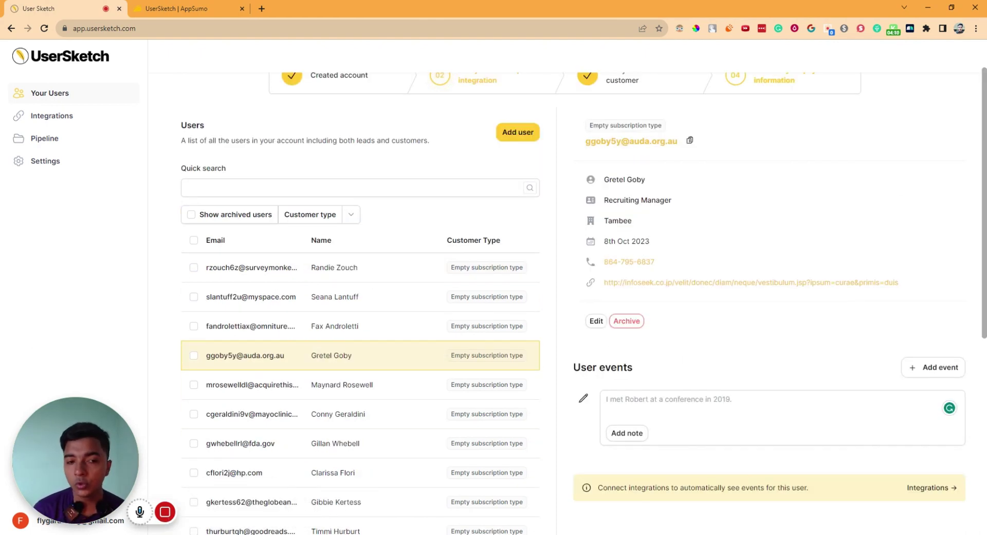
# - Save a note about the Tambee recruiting manager to her events and open the New event form
pyautogui.click(607, 399)
pyautogui.scroll(-2, 671, 331)
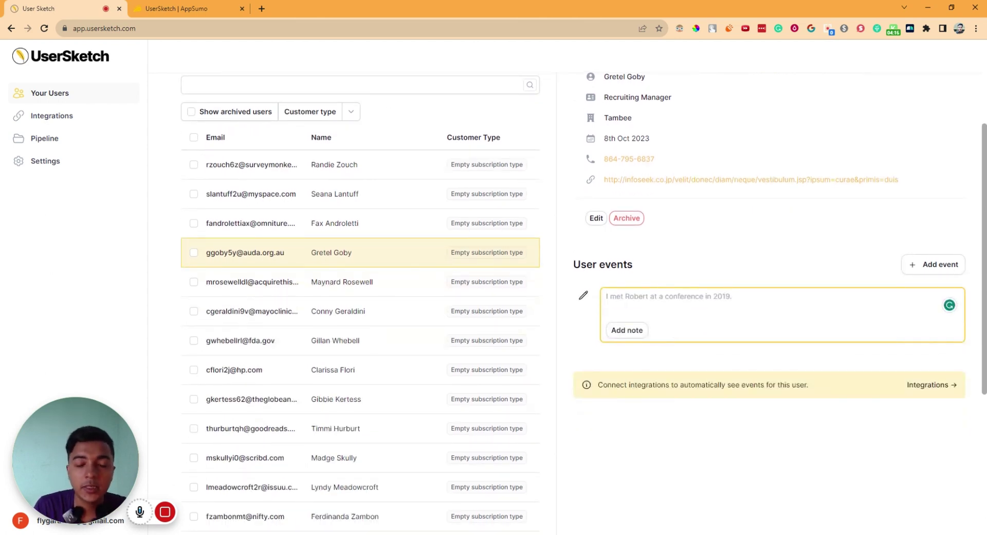
pyautogui.write('Here is the note about Gretel')
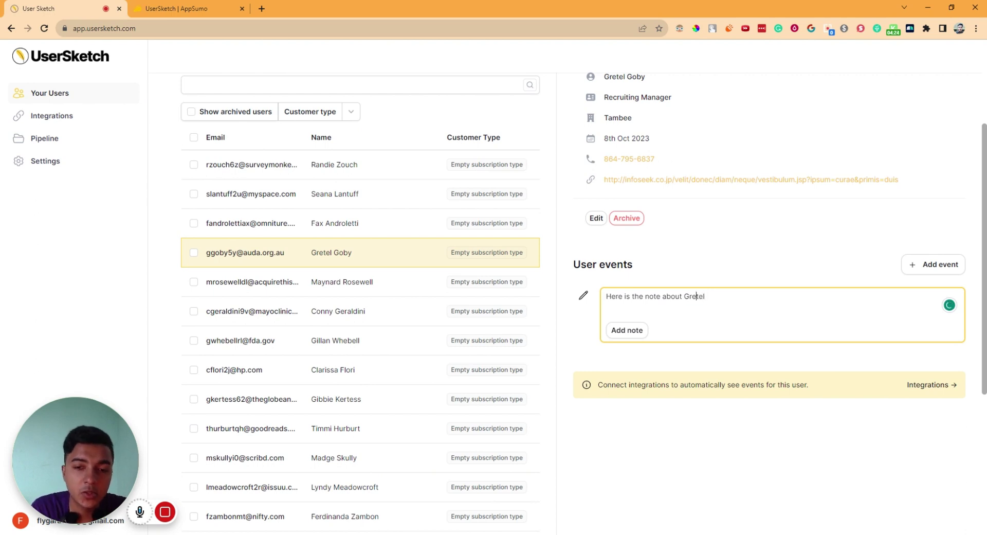
pyautogui.click(640, 332)
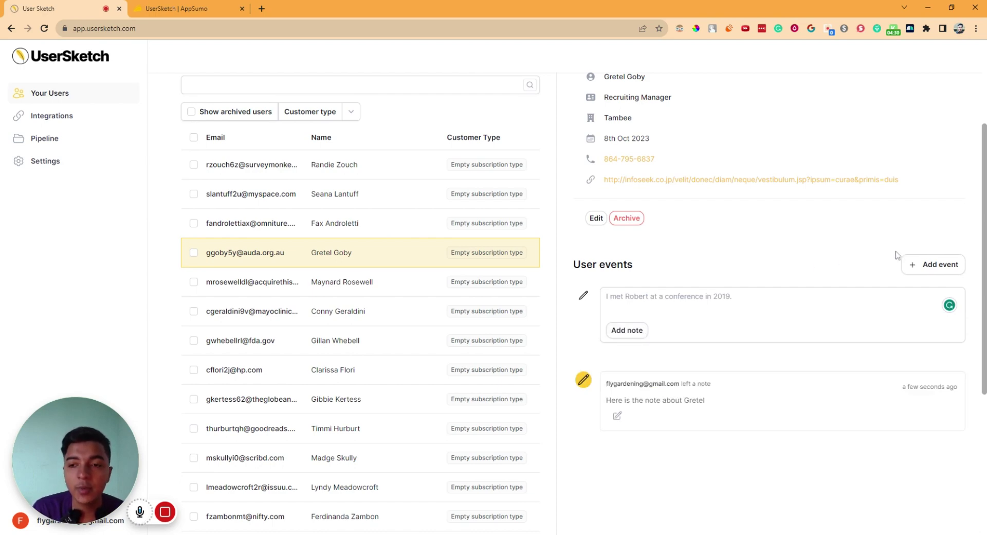
pyautogui.click(915, 264)
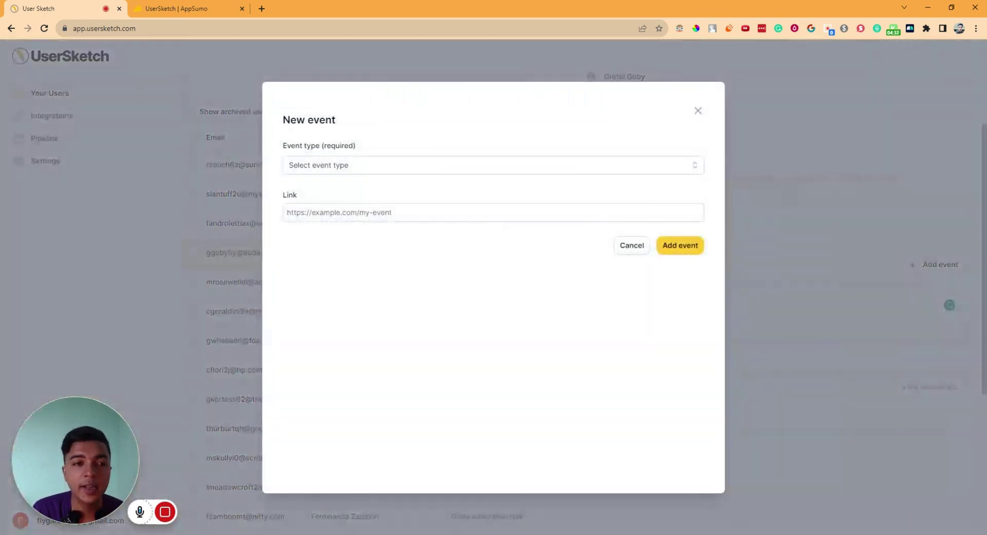
# - Make the event an Email with message 'Here is the email body' and the AppSumo deal link
pyautogui.click(314, 166)
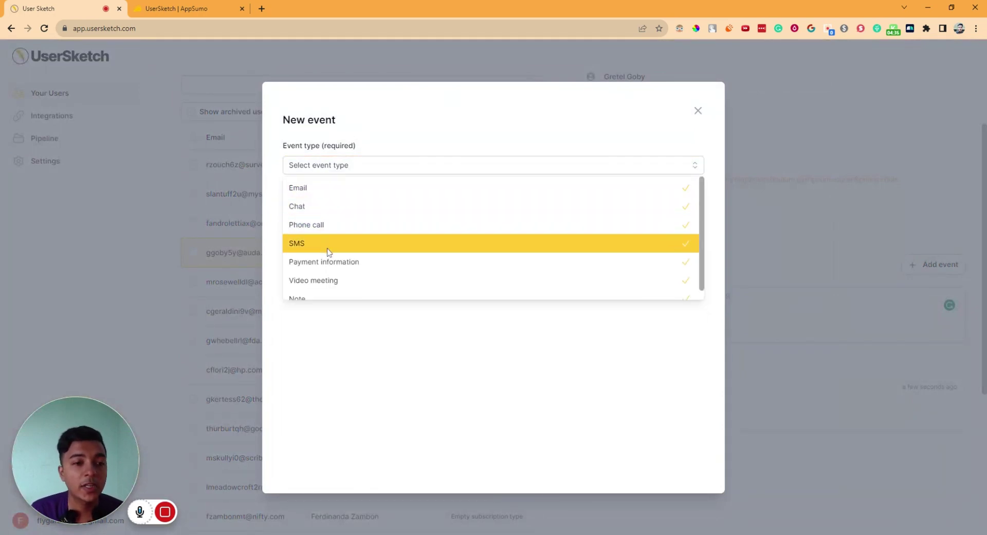
pyautogui.scroll(-1, 330, 254)
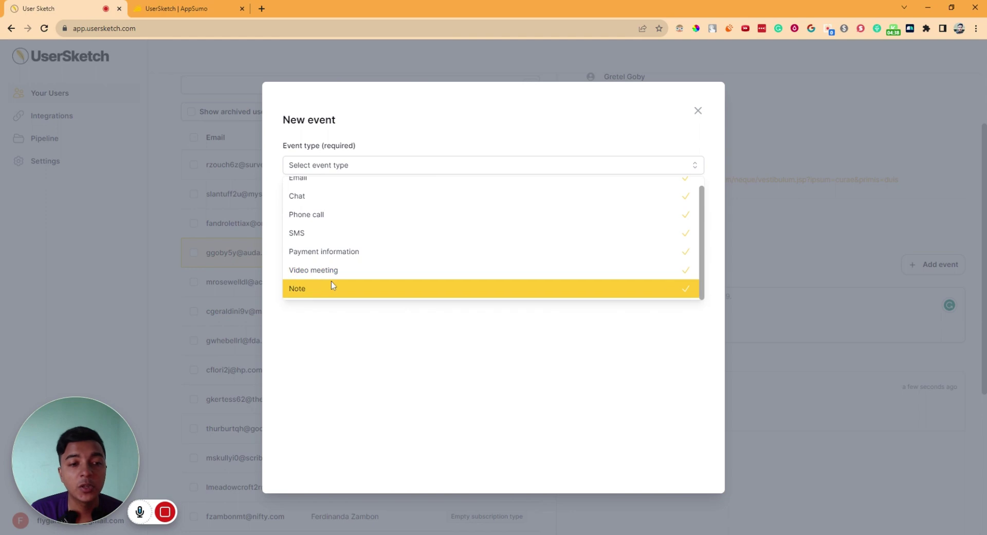
pyautogui.scroll(1, 345, 212)
pyautogui.scroll(1, 344, 215)
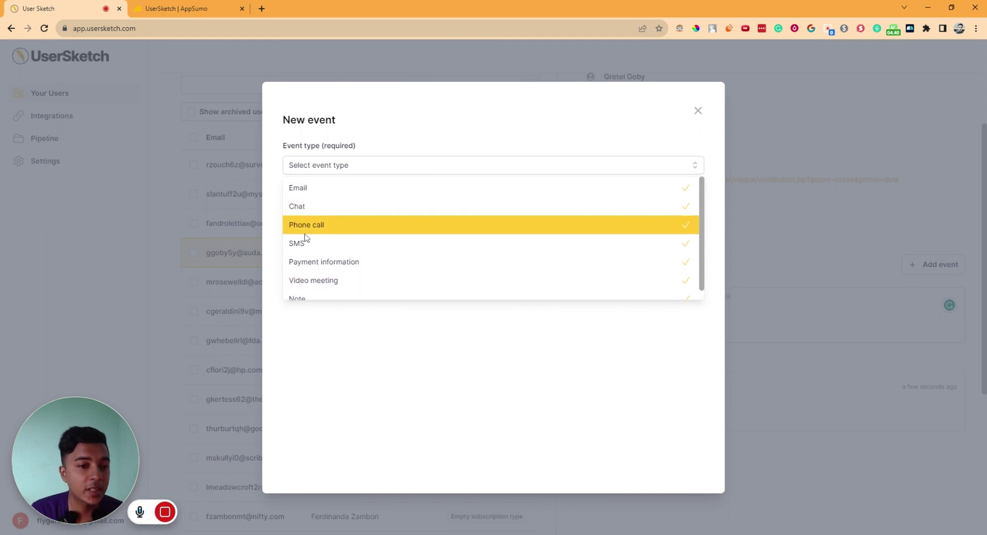
pyautogui.click(330, 193)
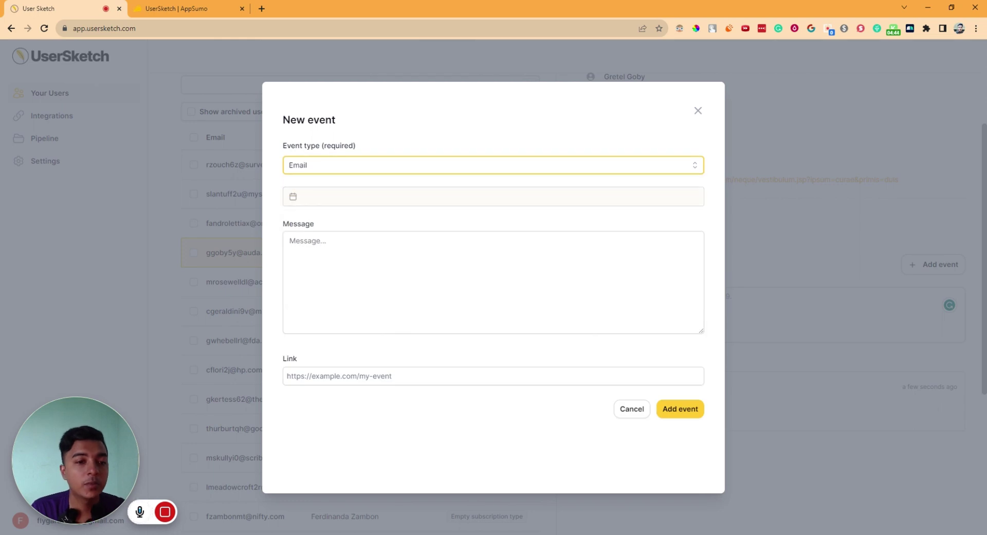
pyautogui.click(289, 240)
pyautogui.write('Here')
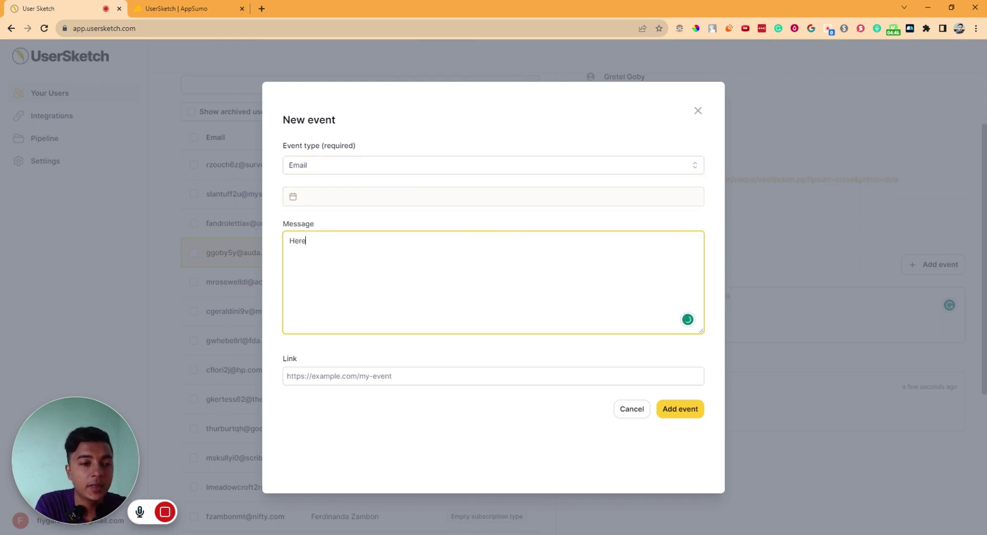
pyautogui.write(' is the email body')
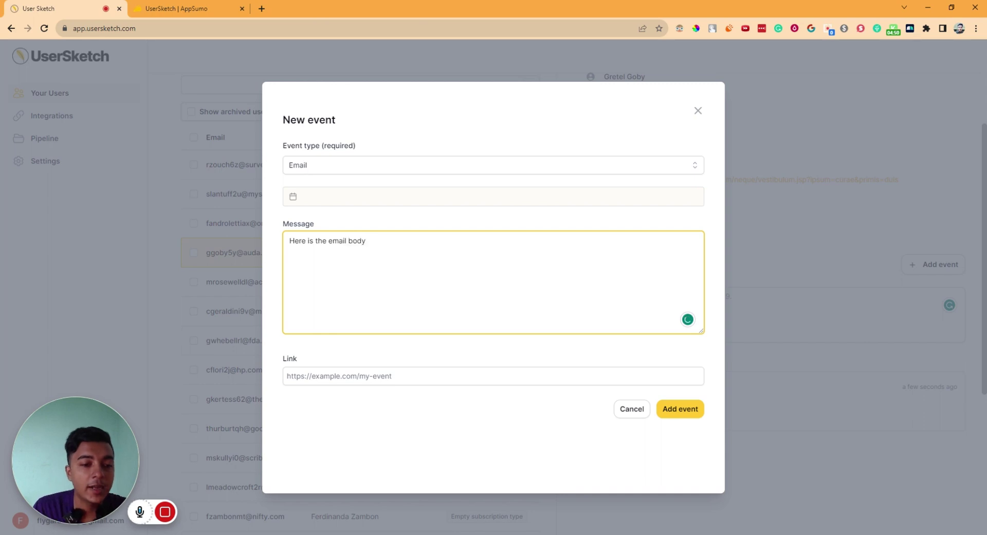
pyautogui.click(391, 376)
pyautogui.hotkey('ctrl', 'v')
# - Date the event 11 October 2023, 09:30 AM, and add it to the feed
pyautogui.click(360, 200)
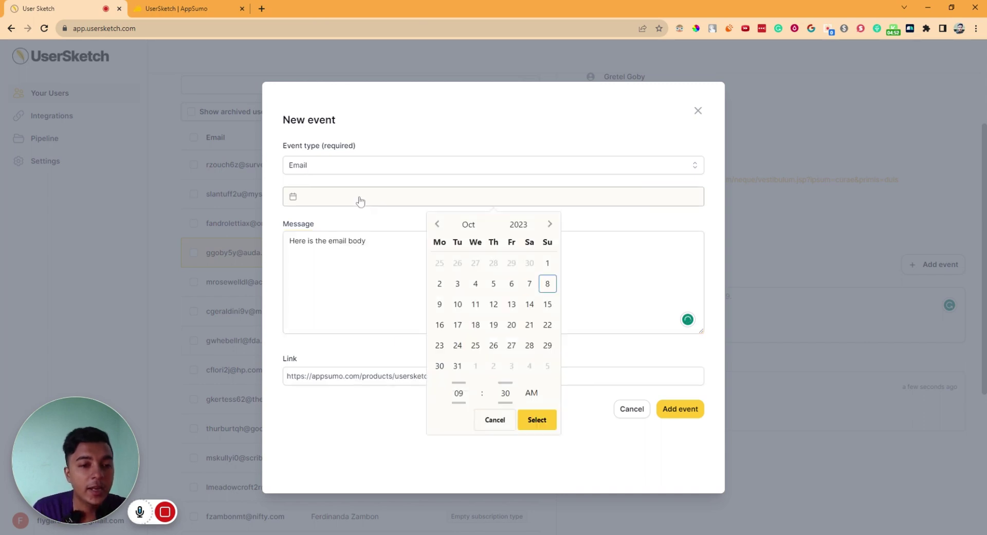
pyautogui.click(482, 307)
pyautogui.click(548, 425)
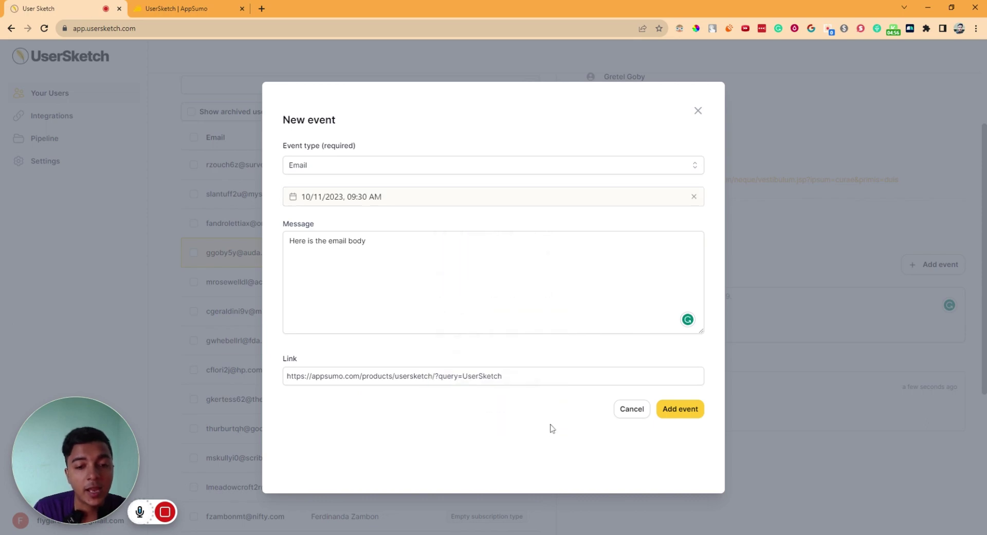
pyautogui.click(681, 415)
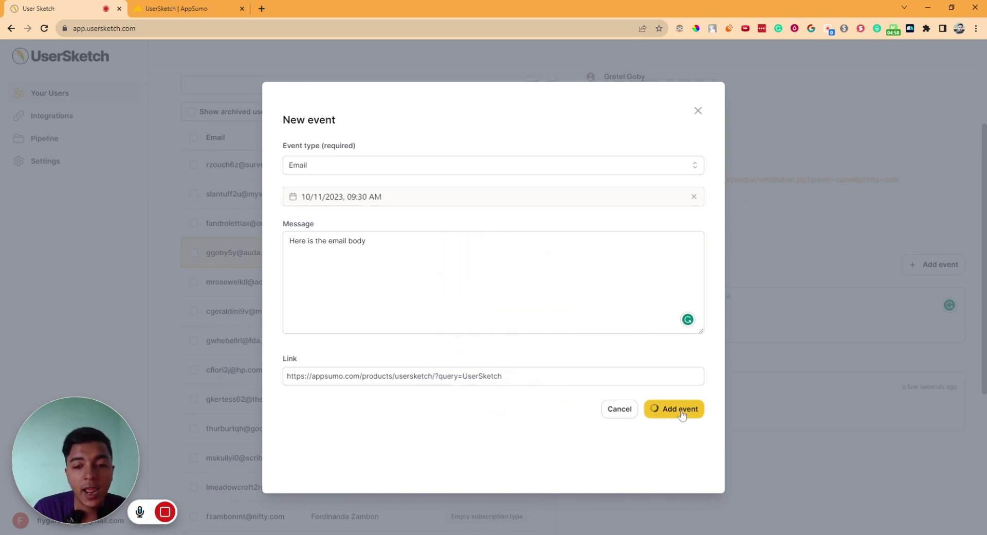
pyautogui.scroll(-3, 620, 427)
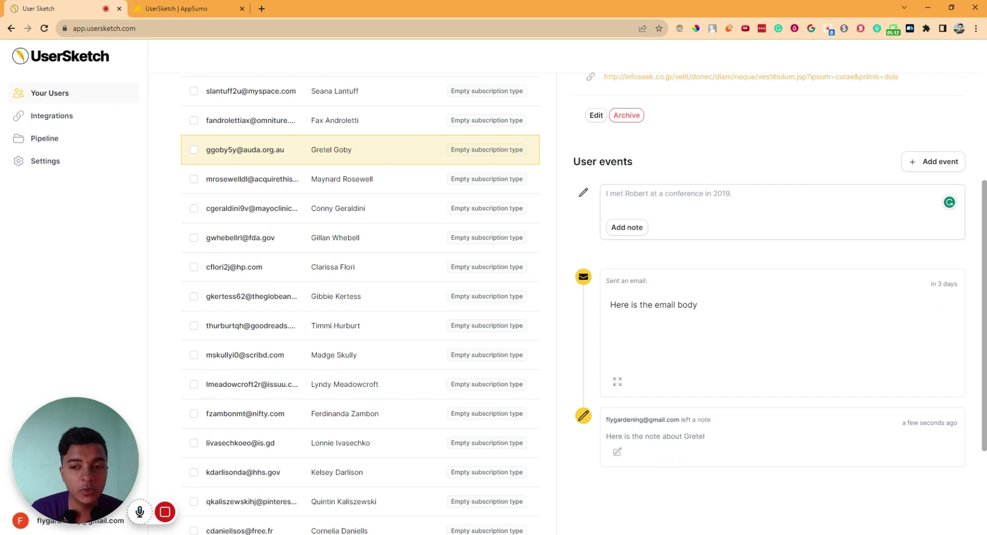
pyautogui.scroll(2, 699, 323)
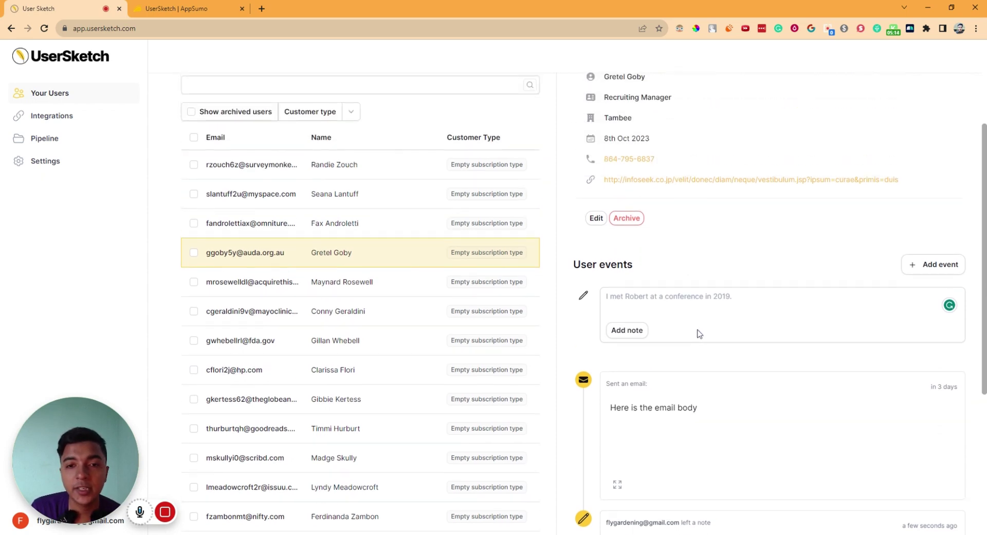
pyautogui.click(929, 266)
pyautogui.click(697, 111)
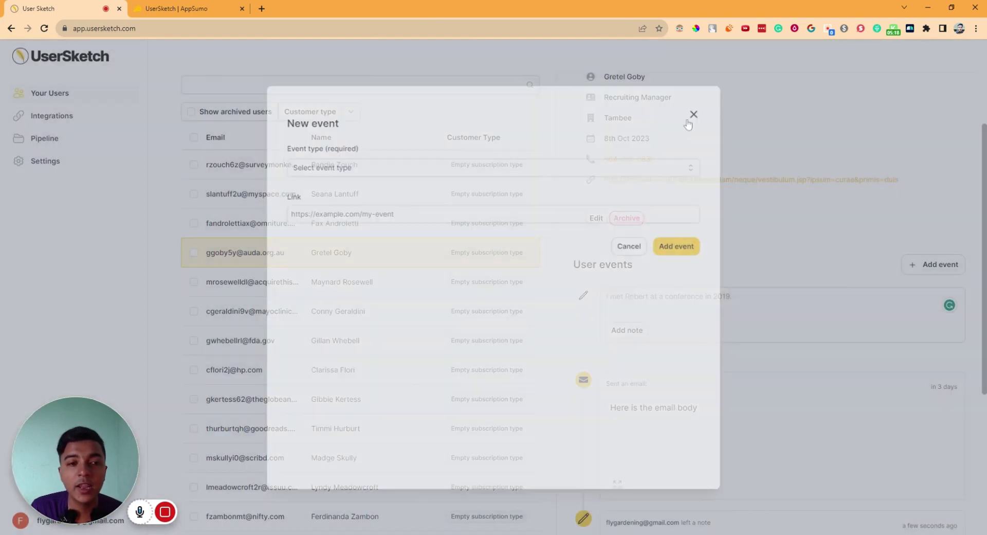
pyautogui.scroll(1, 472, 334)
pyautogui.scroll(3, 472, 334)
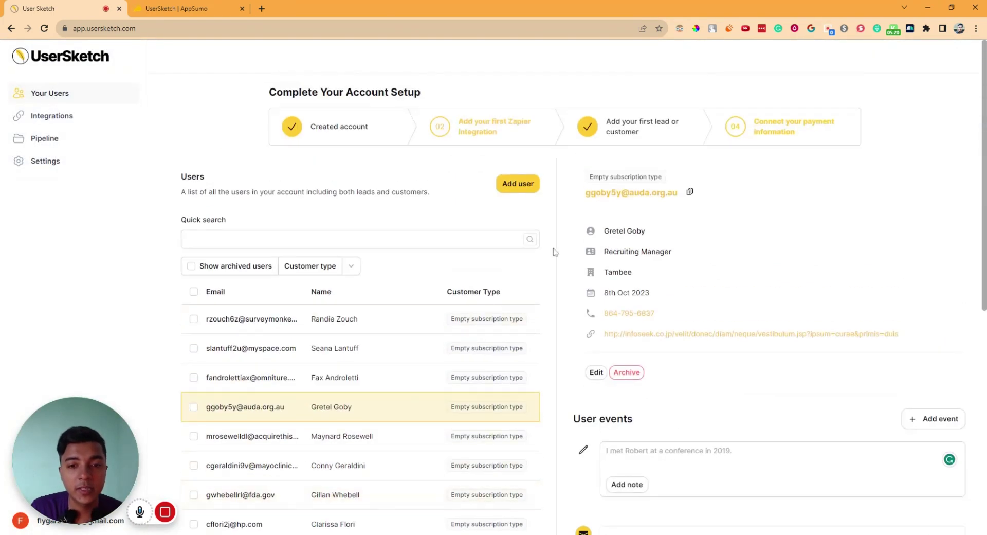
pyautogui.moveTo(603, 230); pyautogui.dragTo(931, 330)
pyautogui.click(847, 215)
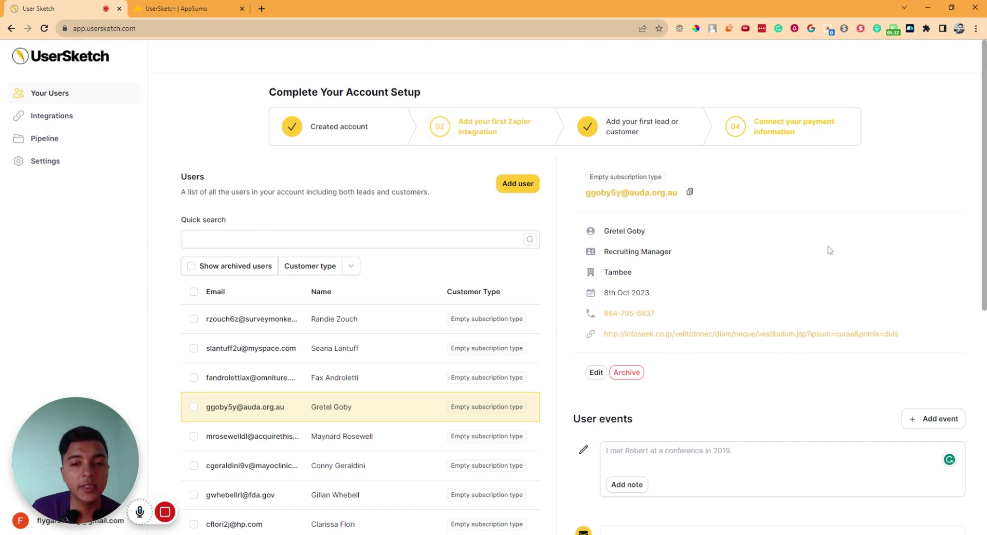
pyautogui.scroll(-6, 828, 248)
pyautogui.scroll(1, 837, 304)
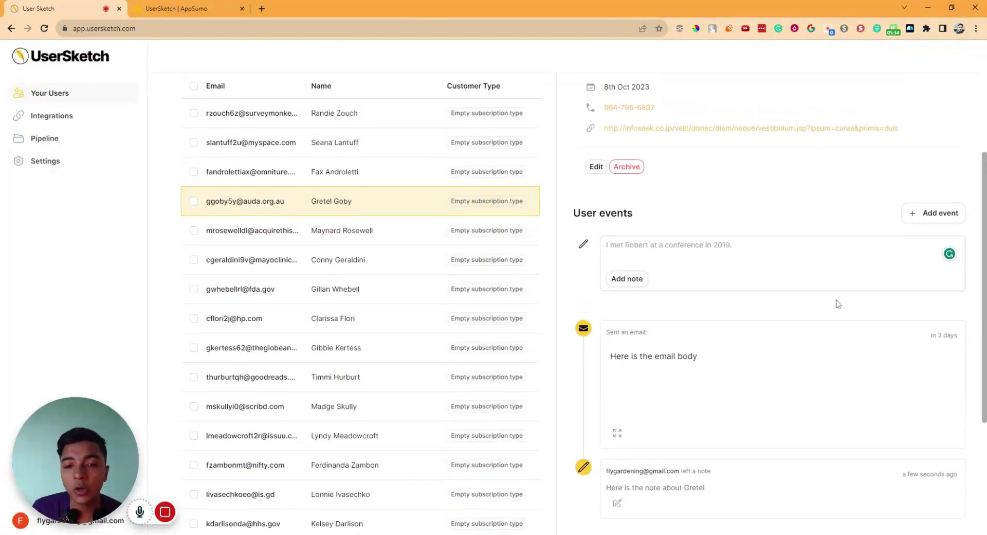
pyautogui.scroll(-4, 836, 303)
pyautogui.scroll(3, 837, 303)
pyautogui.click(326, 297)
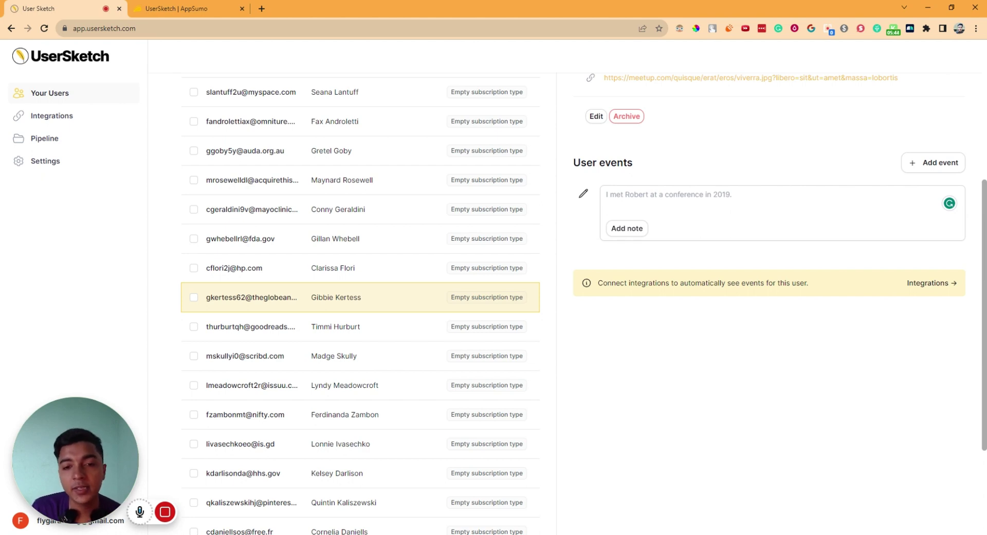
pyautogui.scroll(2, 646, 288)
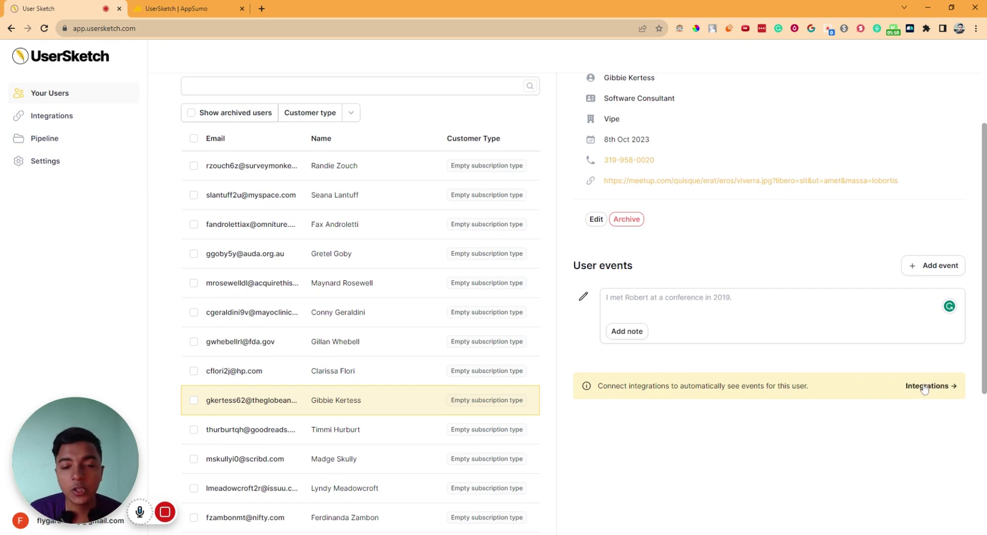
pyautogui.scroll(3, 771, 359)
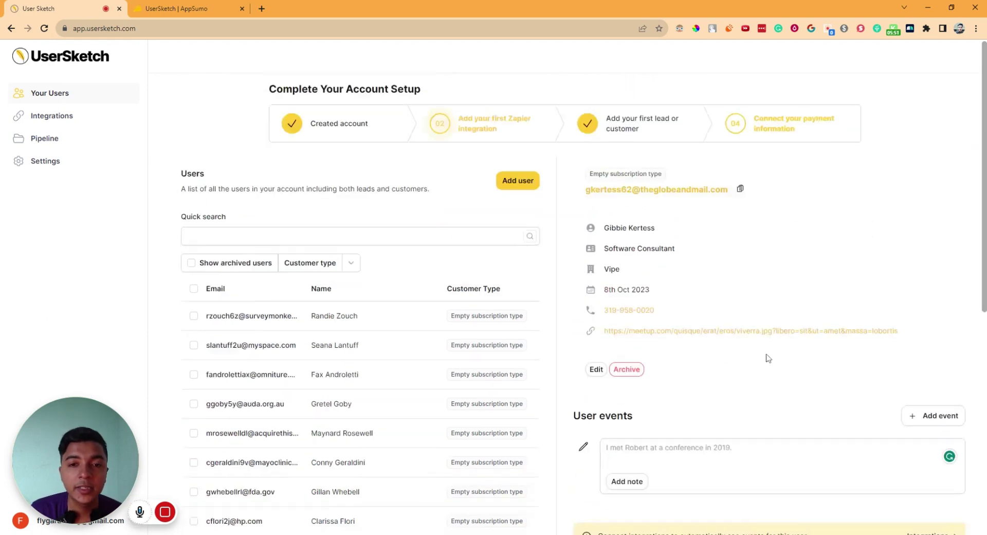
pyautogui.click(364, 404)
pyautogui.scroll(-5, 406, 411)
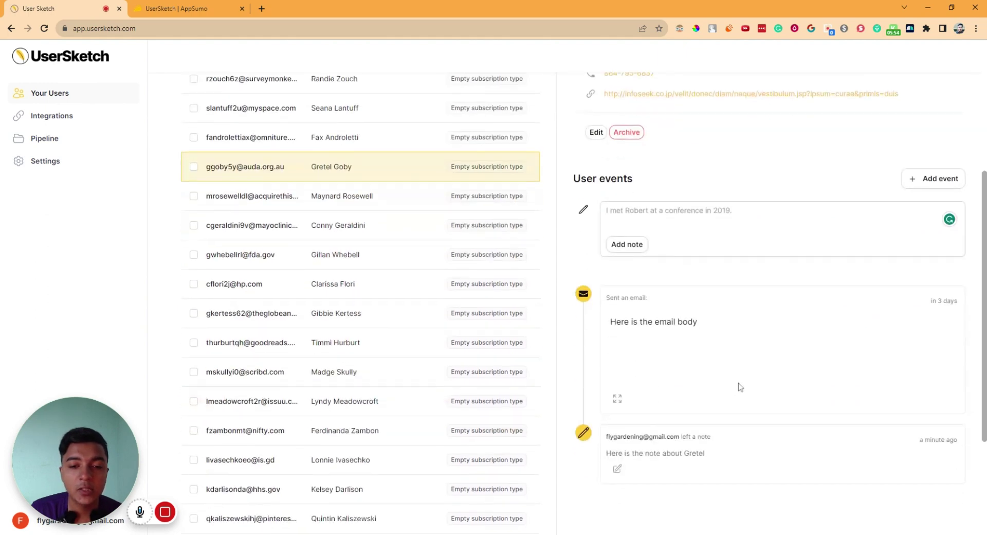
pyautogui.scroll(-1, 741, 387)
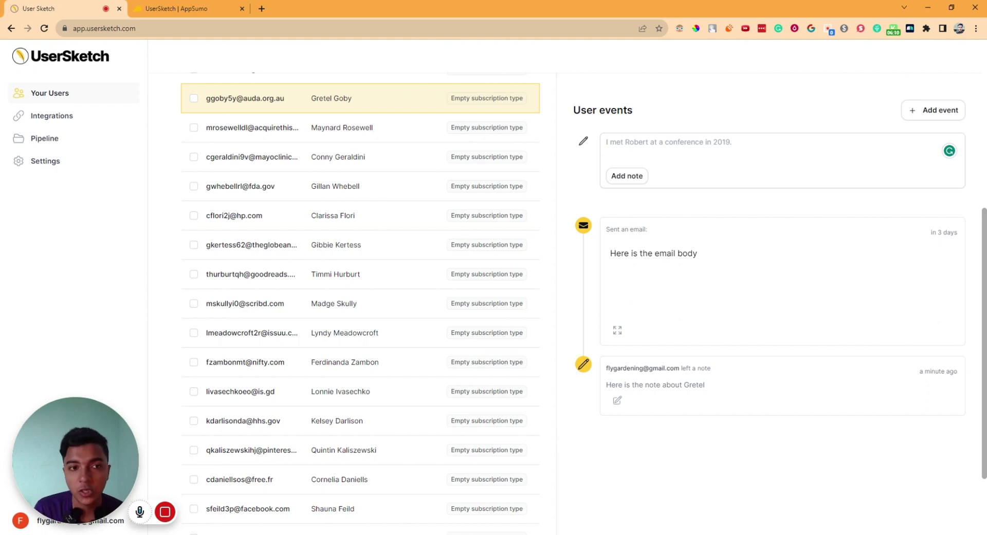
pyautogui.scroll(3, 681, 271)
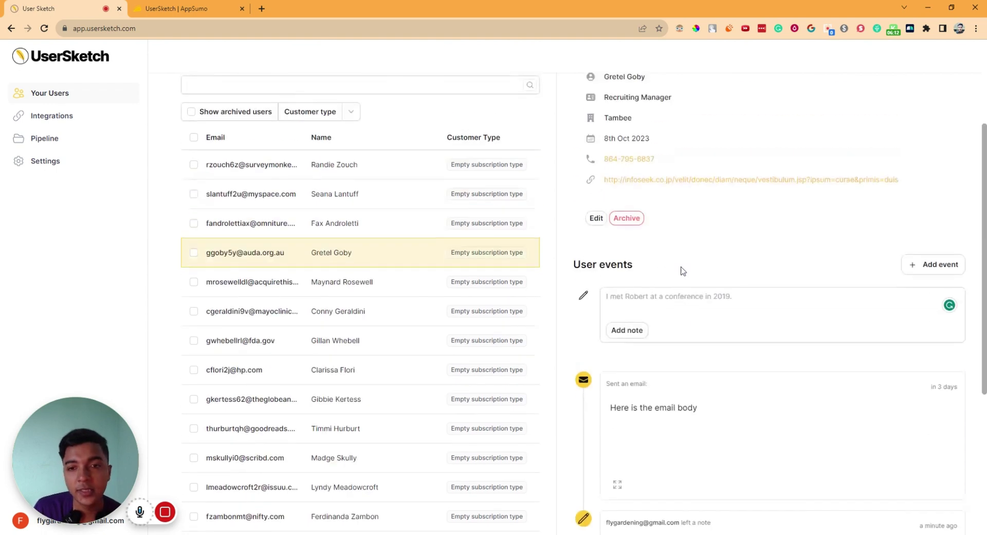
pyautogui.scroll(-2, 681, 271)
pyautogui.scroll(3, 682, 270)
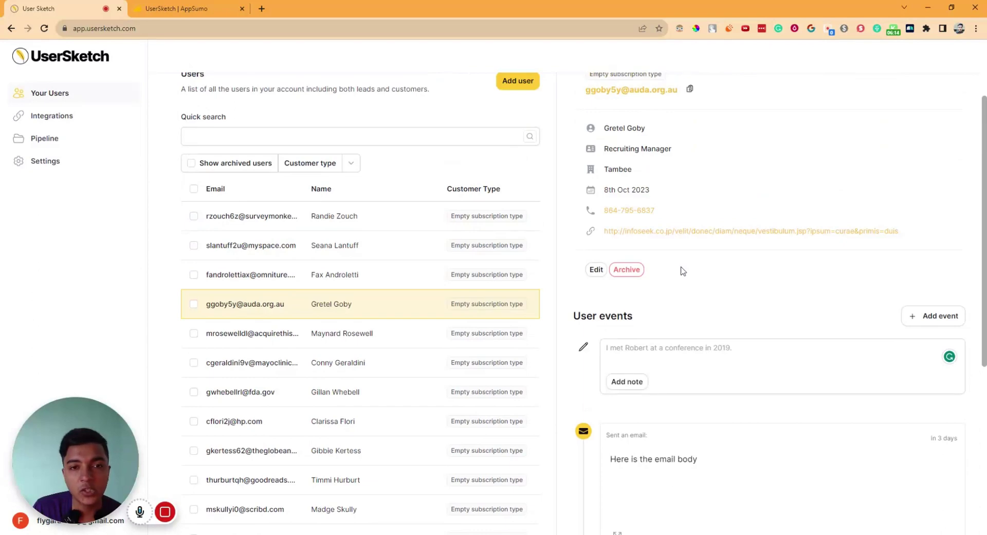
pyautogui.scroll(2, 681, 271)
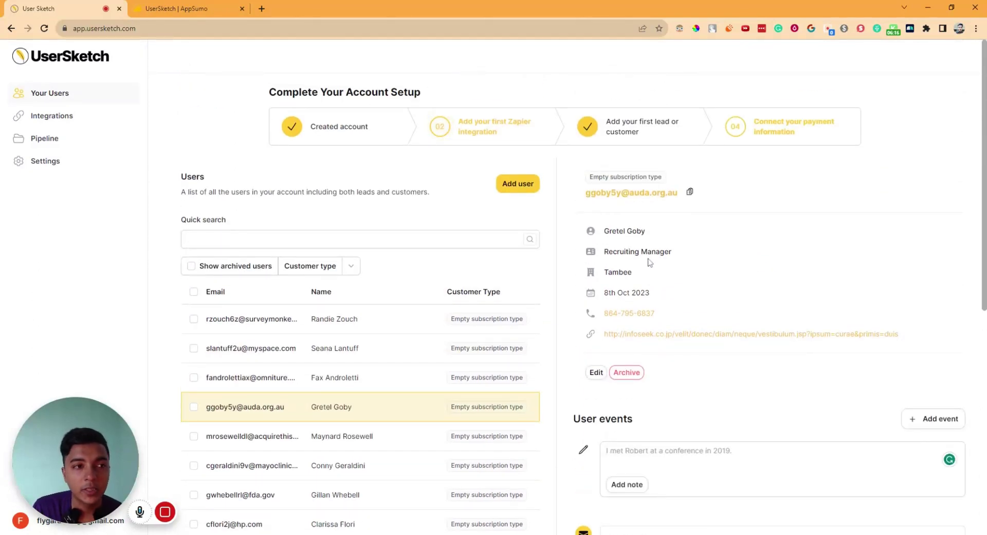
# - On the Pipeline board, create a new list named Demo
pyautogui.click(44, 141)
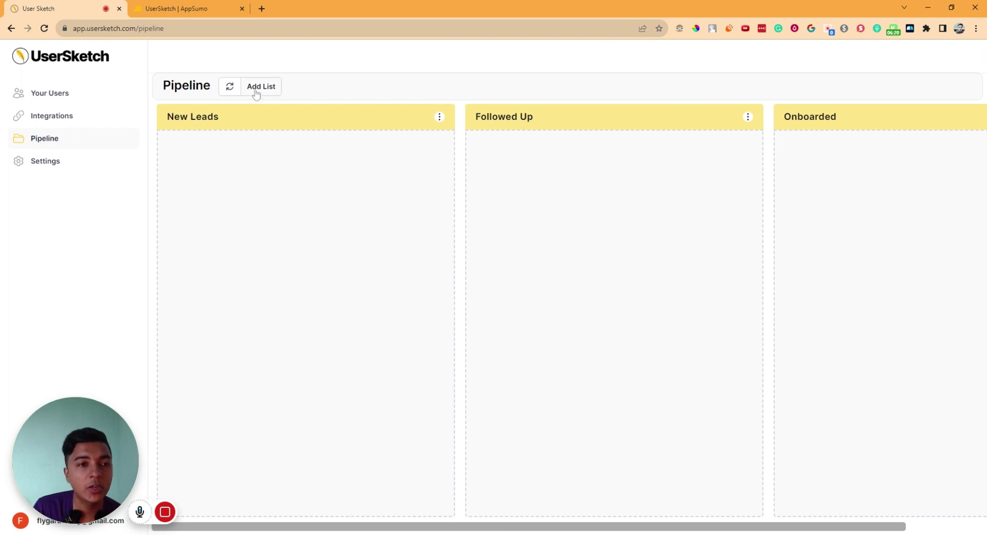
pyautogui.click(256, 92)
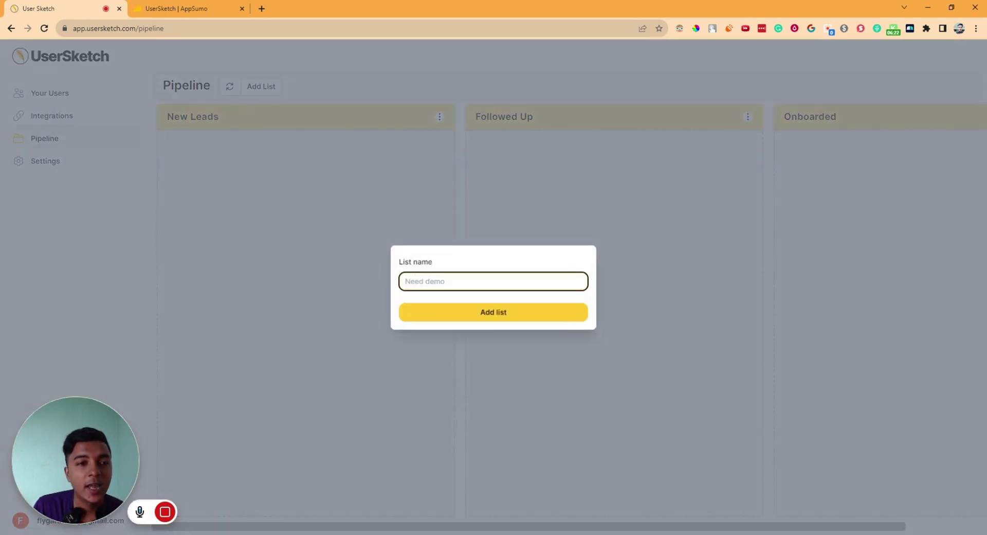
pyautogui.write('Demo 1')
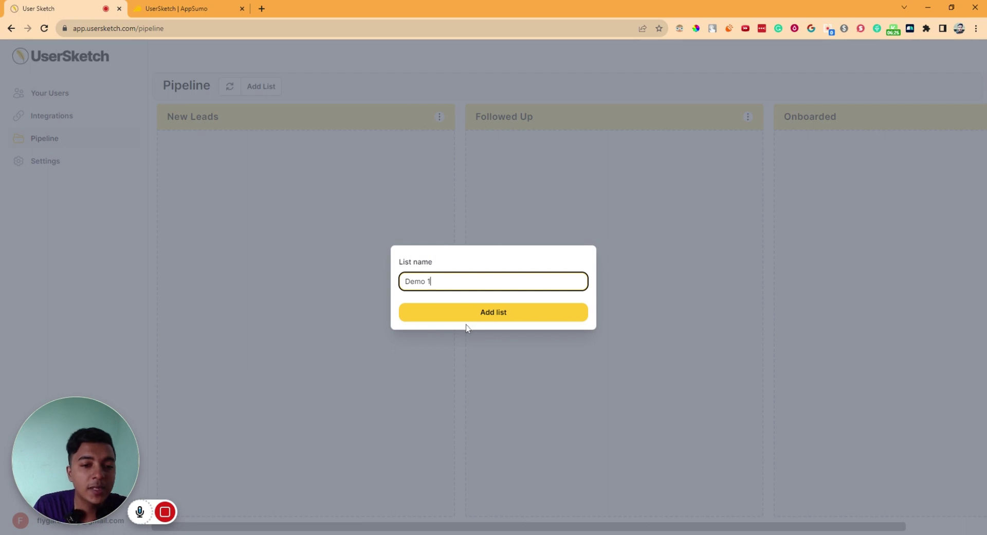
pyautogui.click(476, 308)
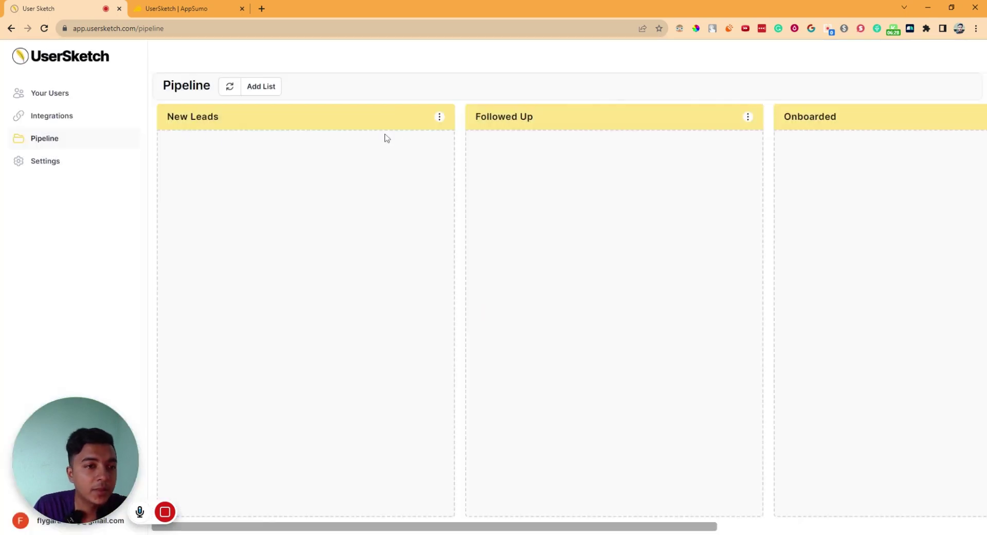
pyautogui.moveTo(226, 511)
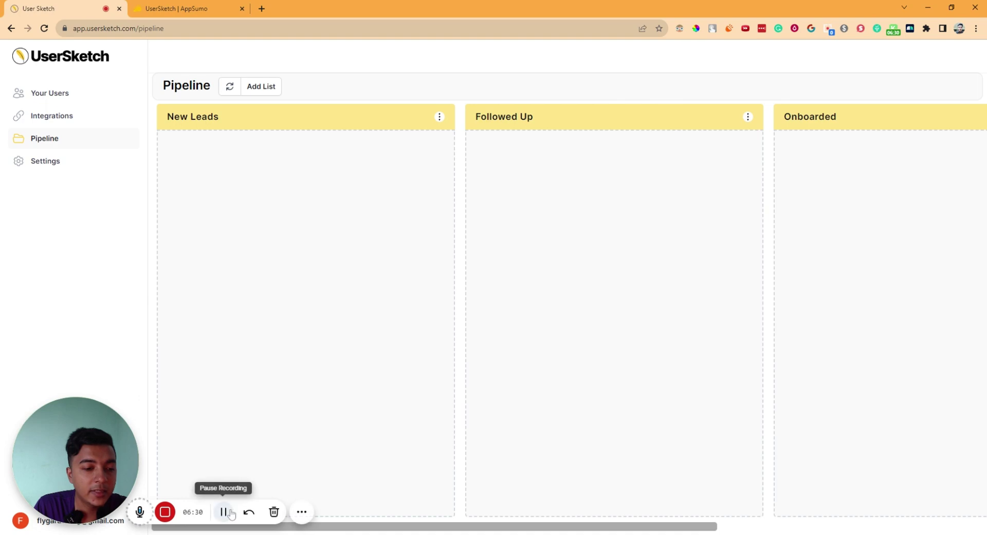
# - Add the first, second, fourth, sixth and seventh contacts to the New Leads list
pyautogui.click(439, 116)
pyautogui.click(414, 142)
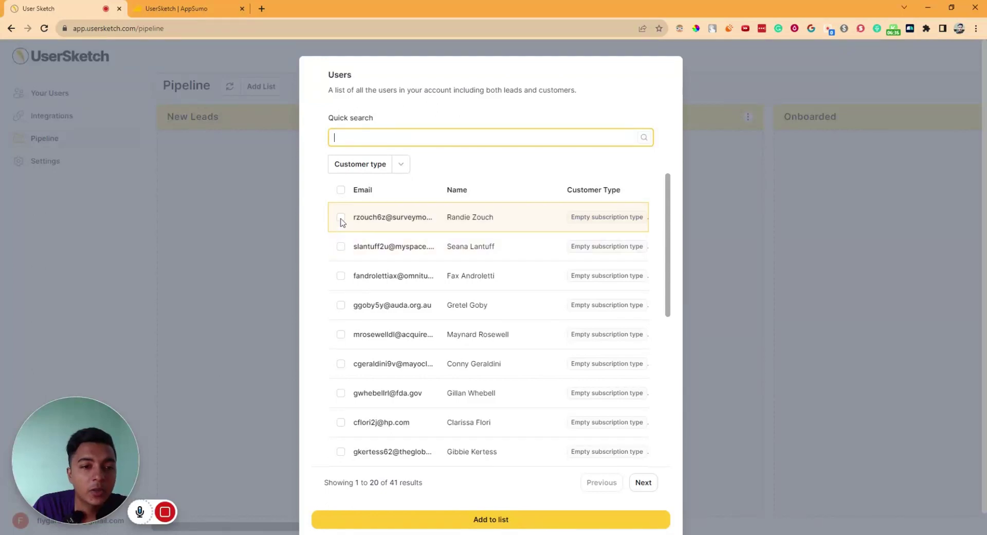
pyautogui.click(342, 219)
pyautogui.click(341, 247)
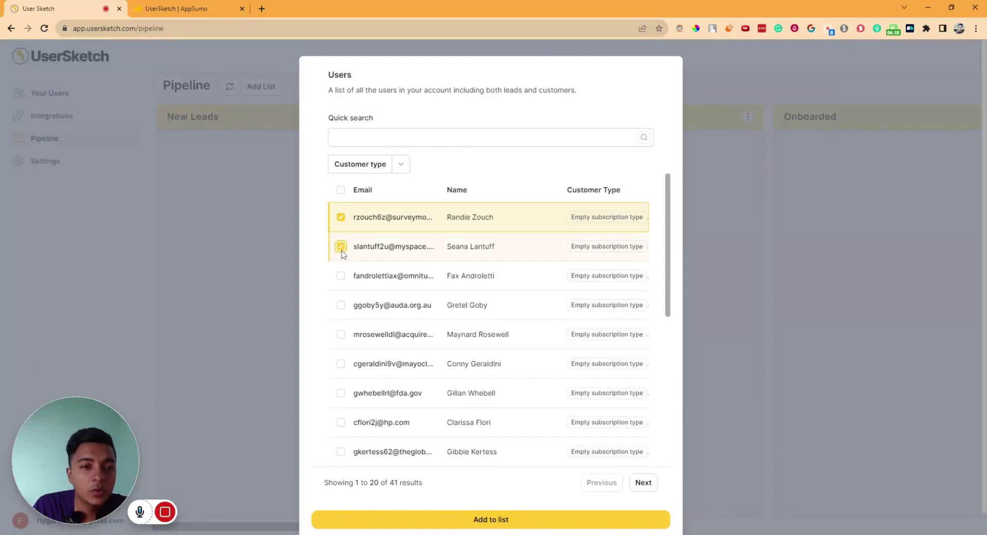
pyautogui.click(340, 305)
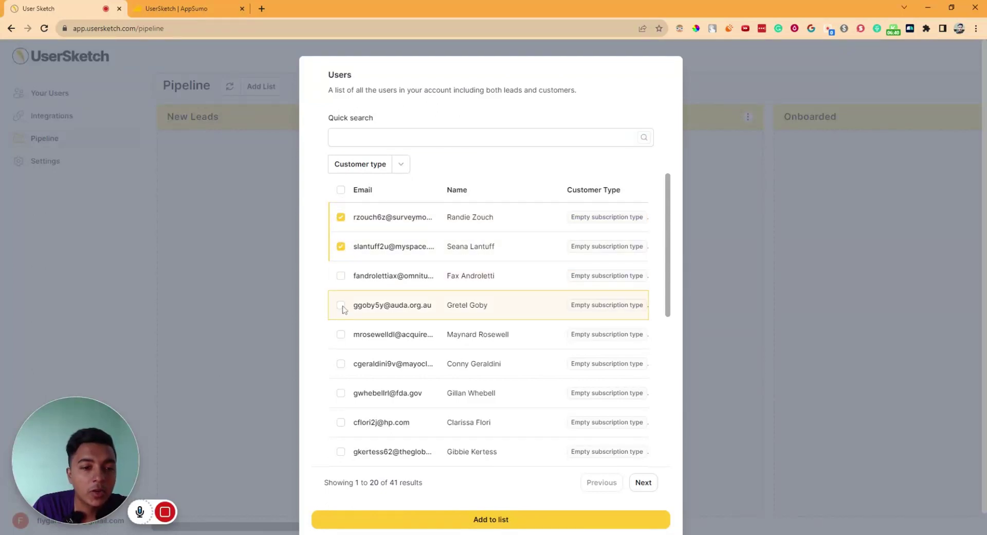
pyautogui.click(340, 393)
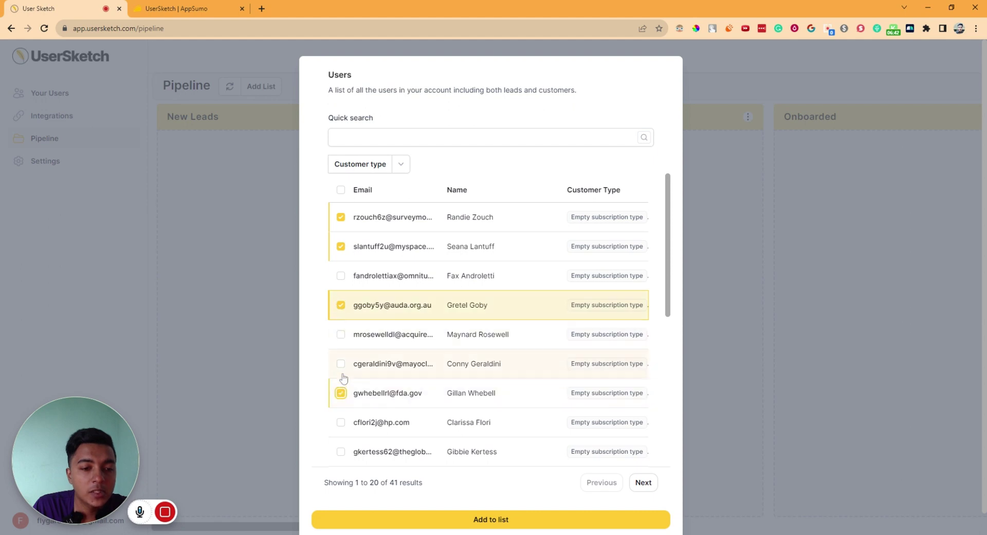
pyautogui.click(341, 364)
pyautogui.click(501, 522)
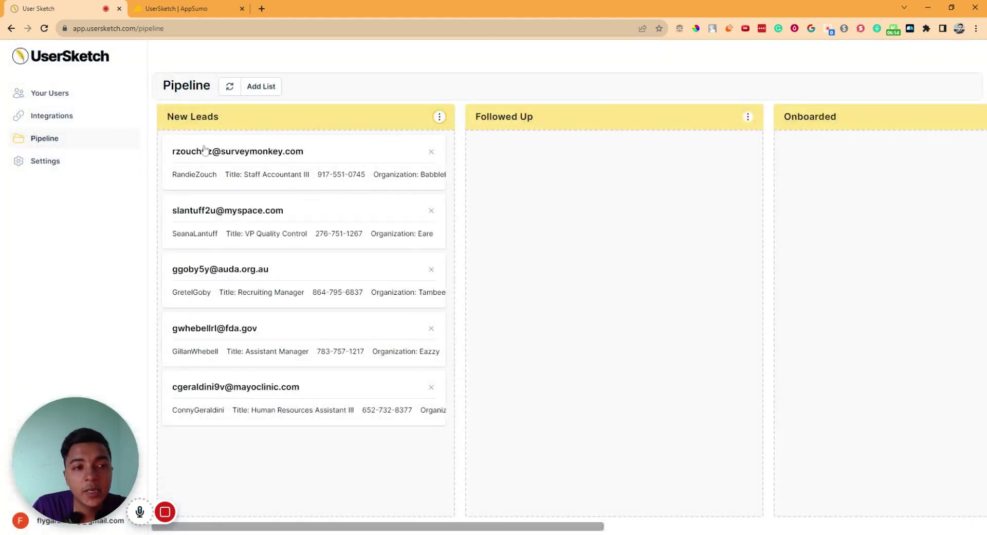
# - Move the Babbel accountant lead to Followed Up and the Tambee recruiting manager into Demo 1
pyautogui.moveTo(204, 149); pyautogui.dragTo(562, 148)
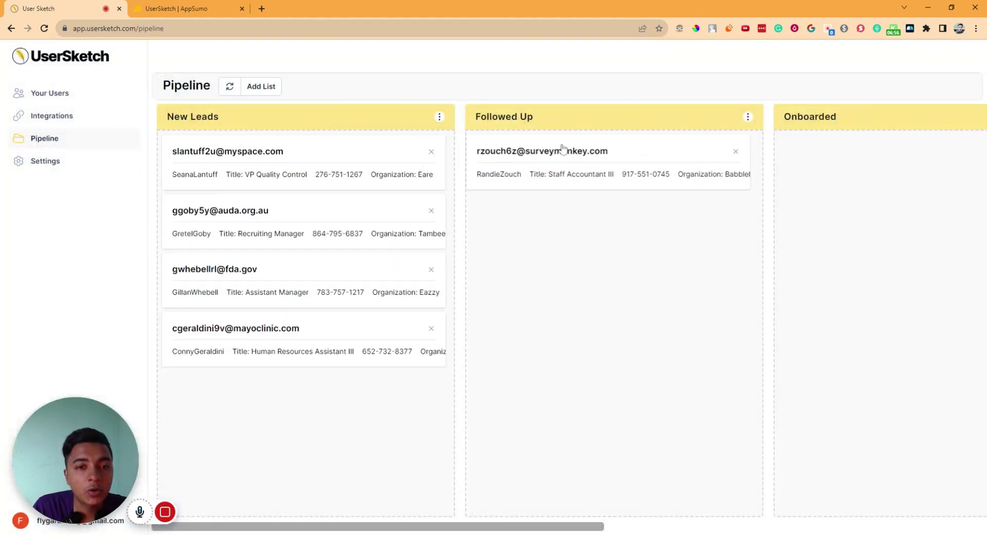
pyautogui.moveTo(260, 211); pyautogui.dragTo(817, 185)
pyautogui.click(814, 193)
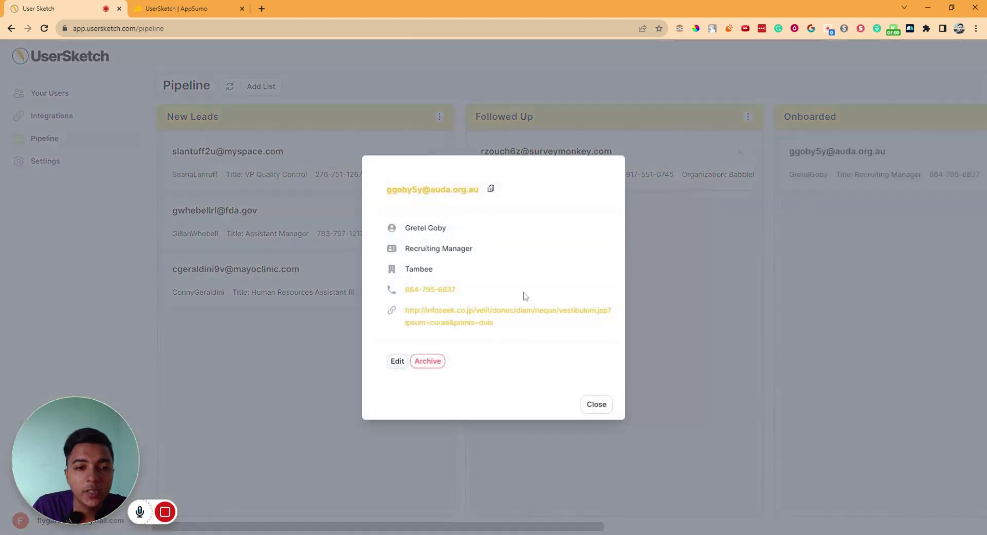
pyautogui.click(595, 405)
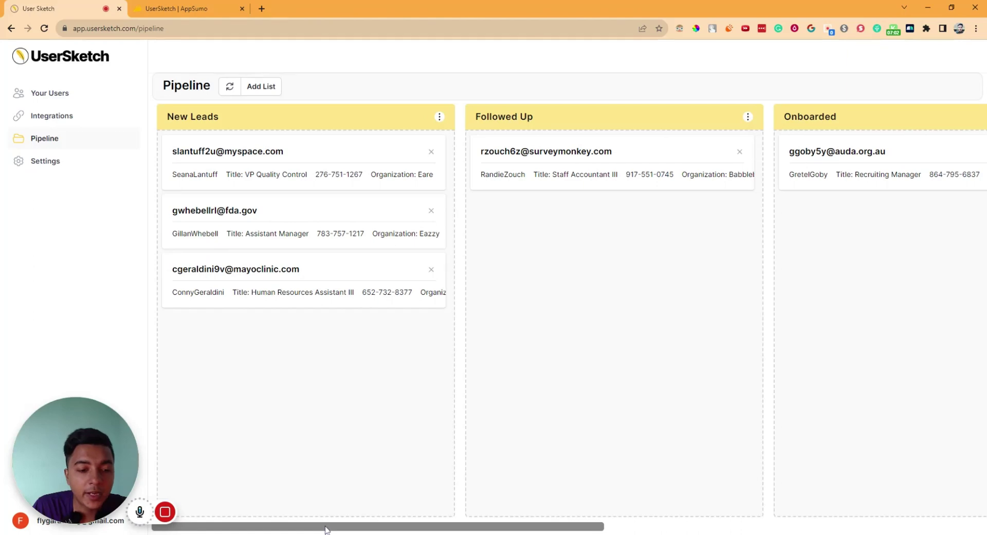
pyautogui.moveTo(326, 530); pyautogui.dragTo(542, 528)
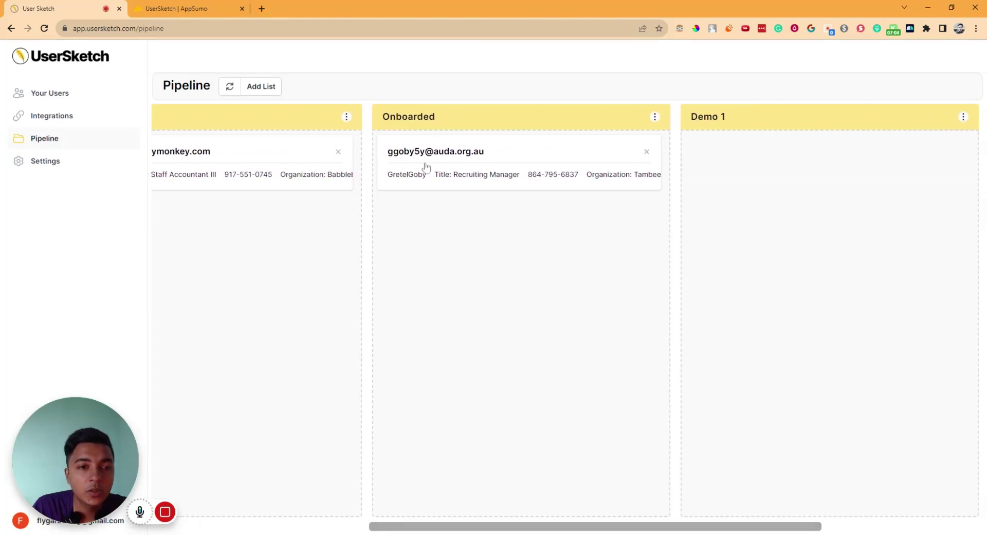
pyautogui.moveTo(425, 167); pyautogui.dragTo(729, 165)
pyautogui.click(730, 165)
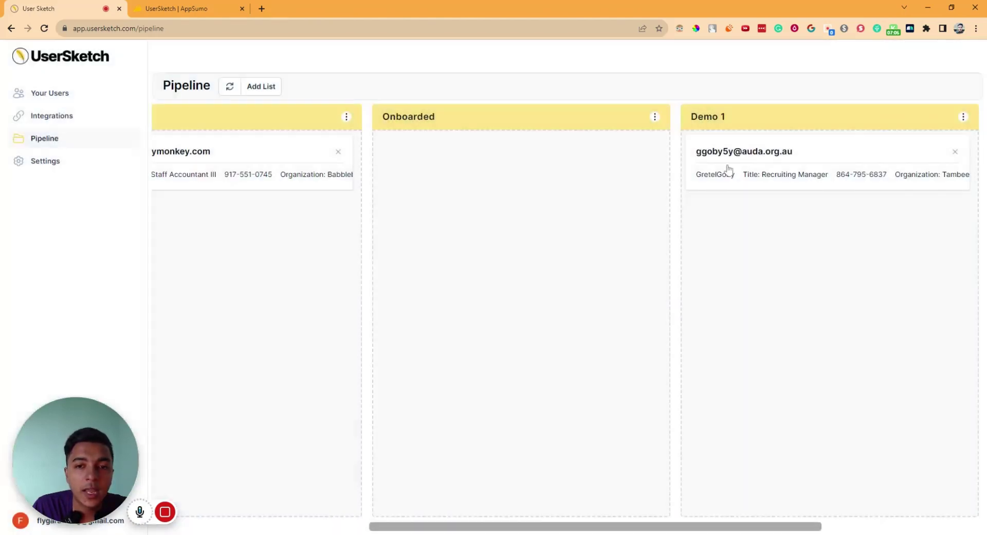
pyautogui.moveTo(600, 527); pyautogui.dragTo(360, 530)
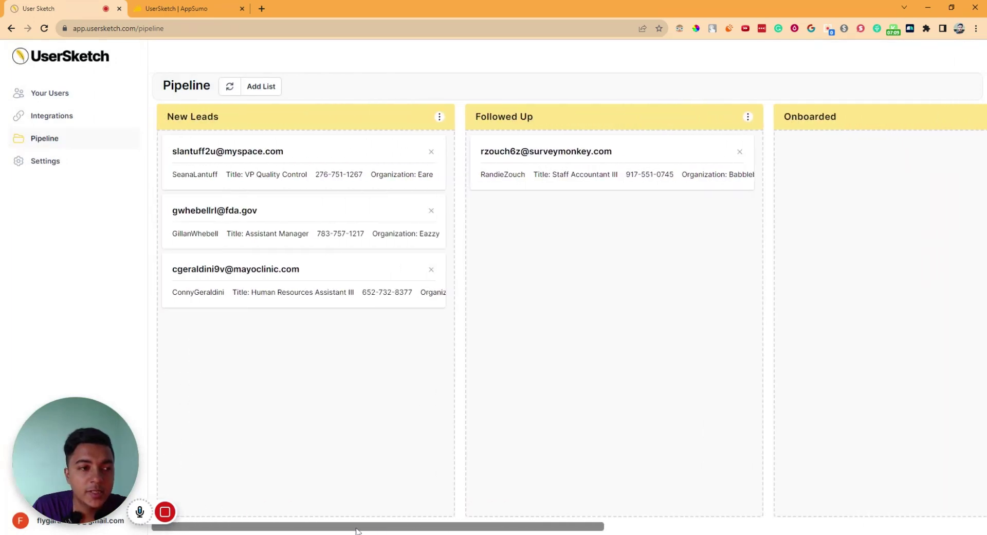
# - Look over the Your Users and Zapier integration pages, then return to the $49 AppSumo deal page
pyautogui.click(46, 97)
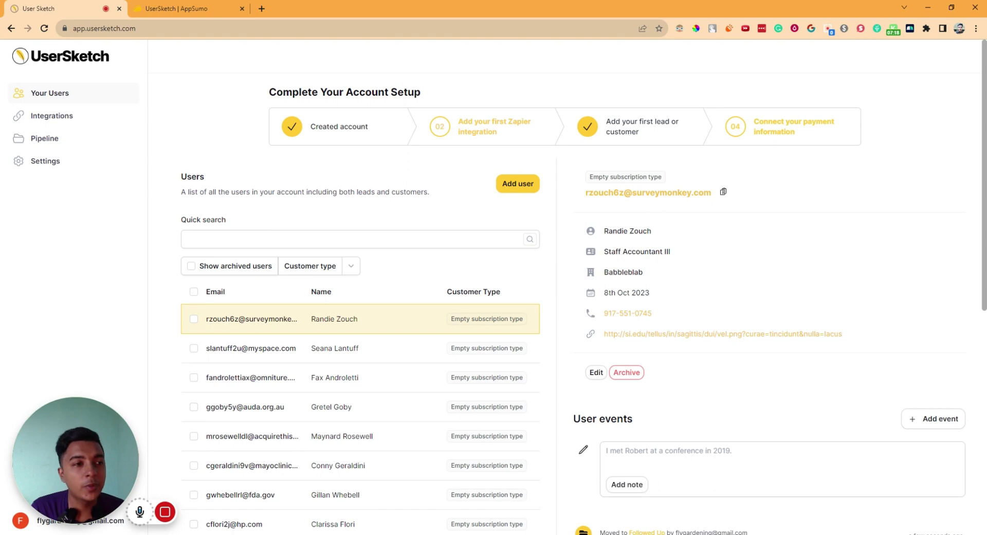
pyautogui.click(52, 115)
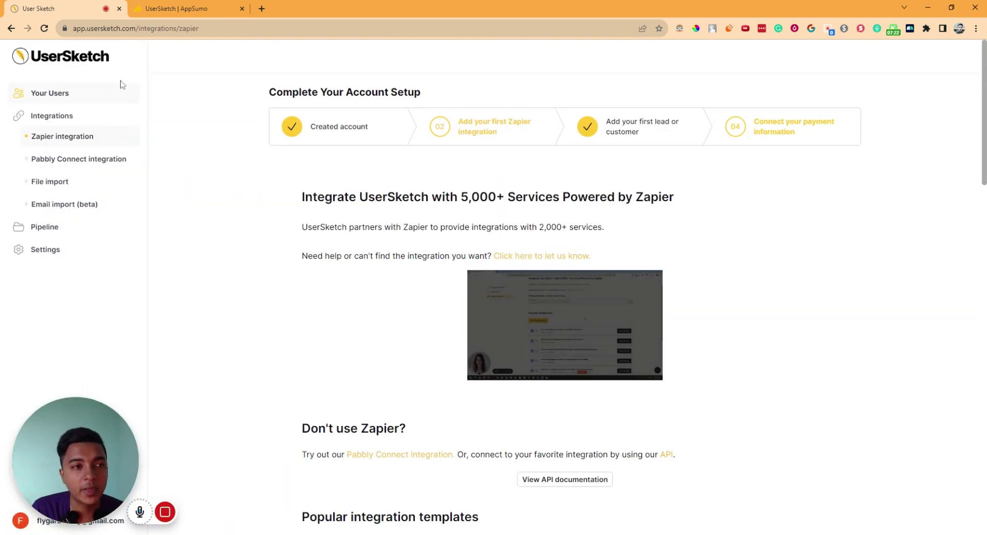
pyautogui.click(192, 17)
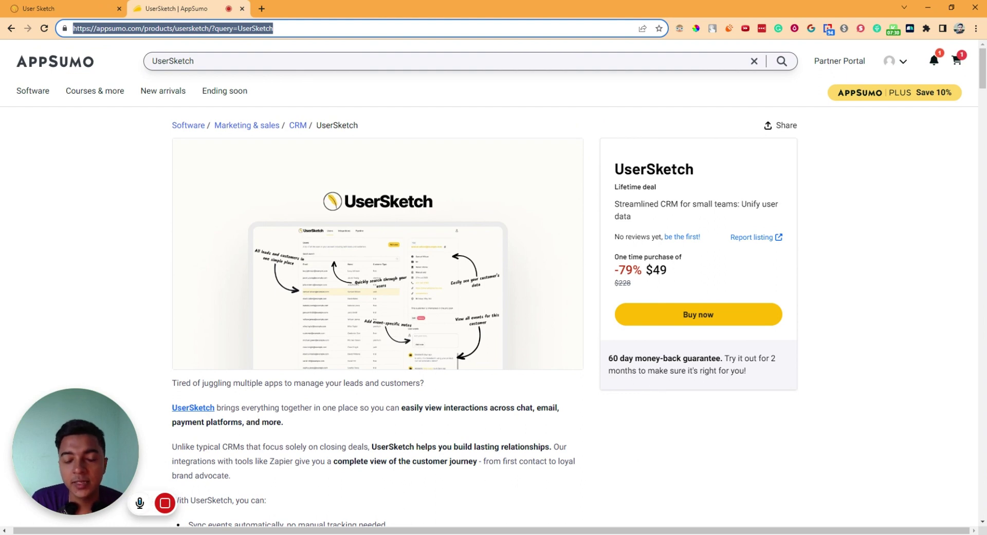
# - Scroll the UserSketch deal page to the terms: lifetime access, 60-day redemption, Basic Plan updates, not stackable
pyautogui.click(591, 118)
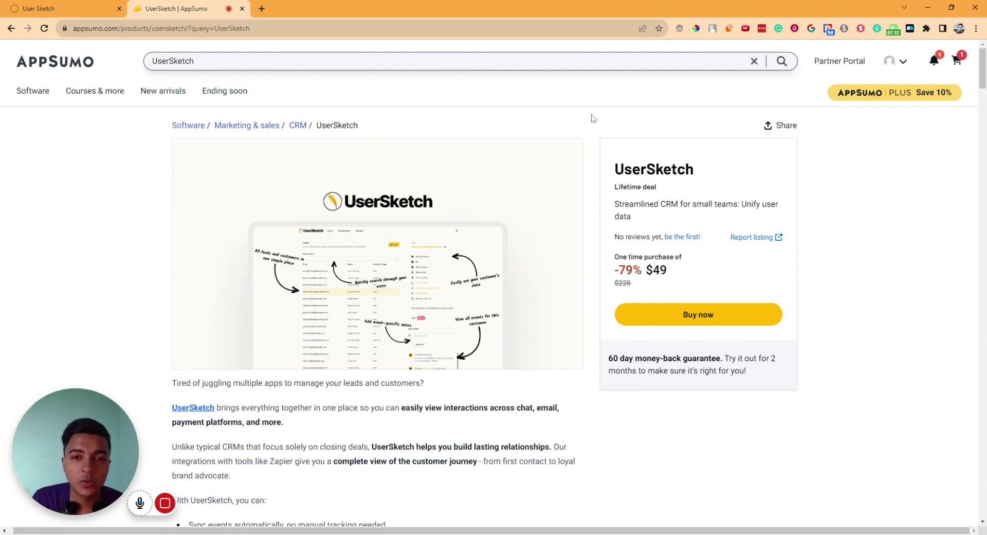
pyautogui.middleClick(591, 120)
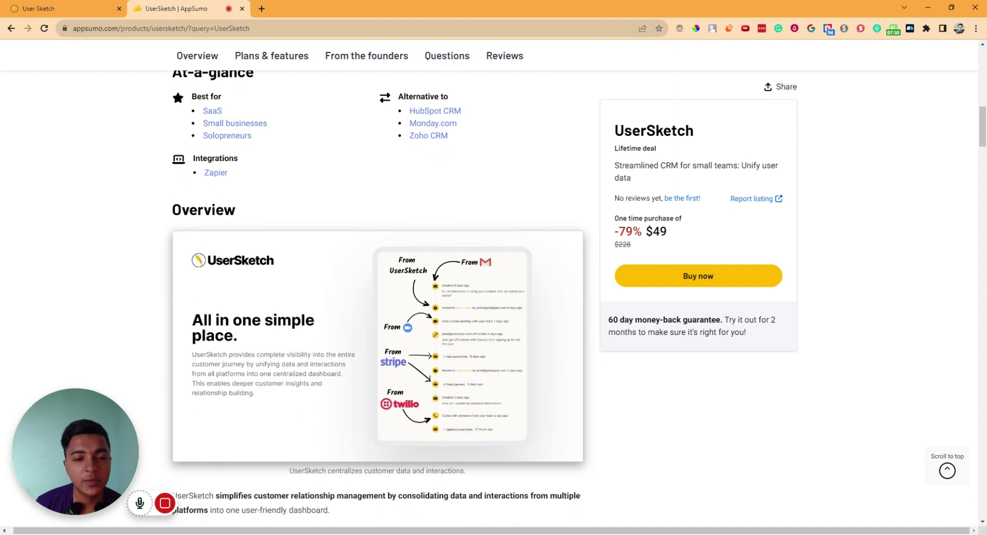
pyautogui.scroll(-1, 378, 288)
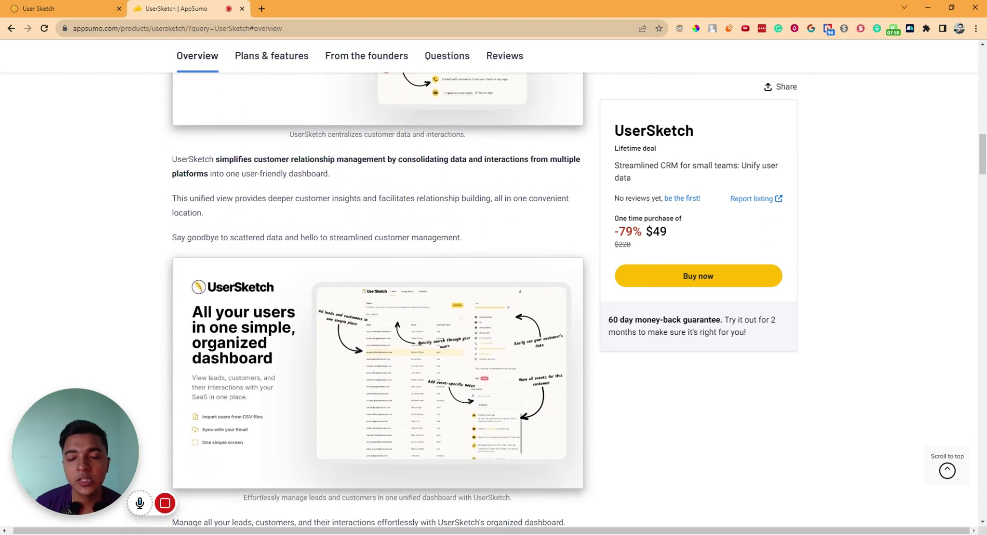
pyautogui.scroll(-4, 378, 287)
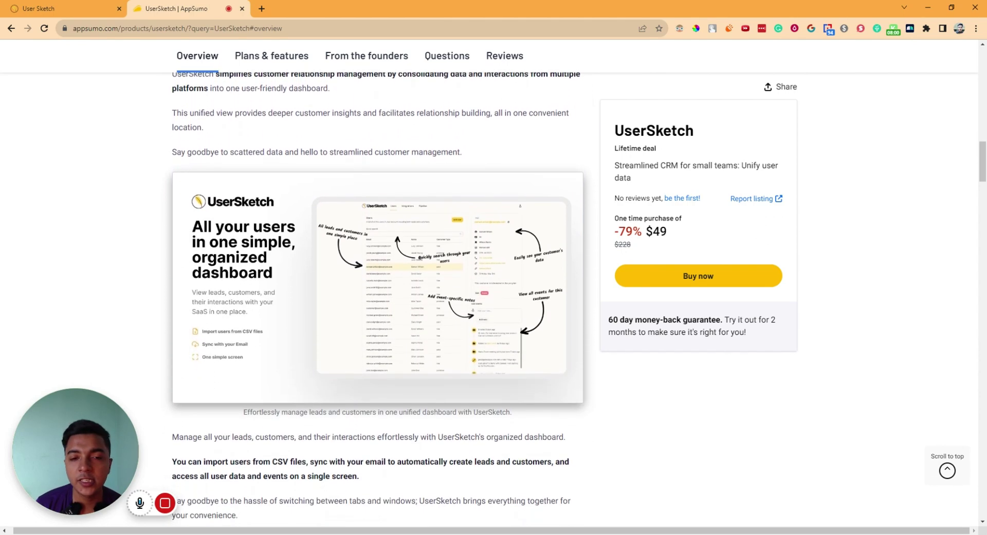
pyautogui.scroll(-3, 378, 288)
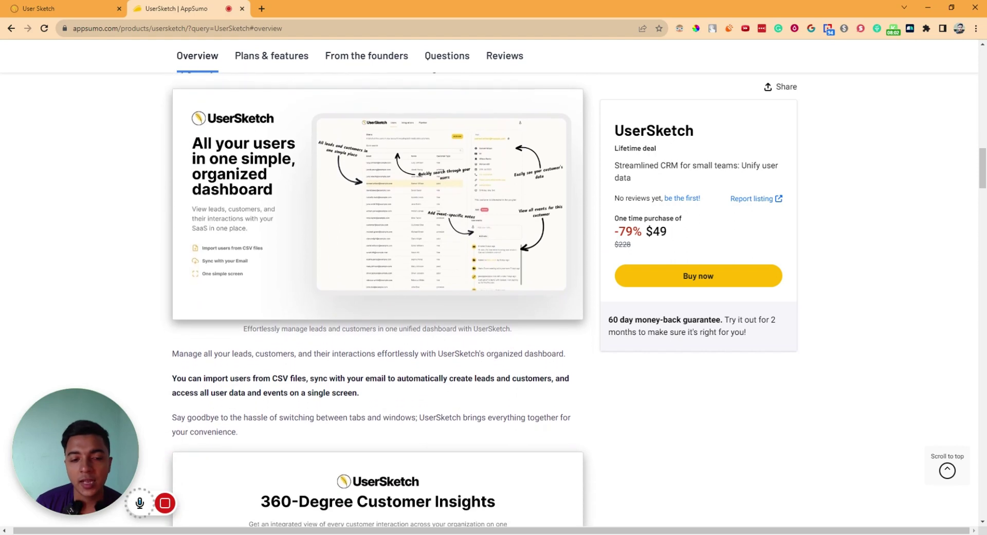
pyautogui.scroll(-2, 378, 288)
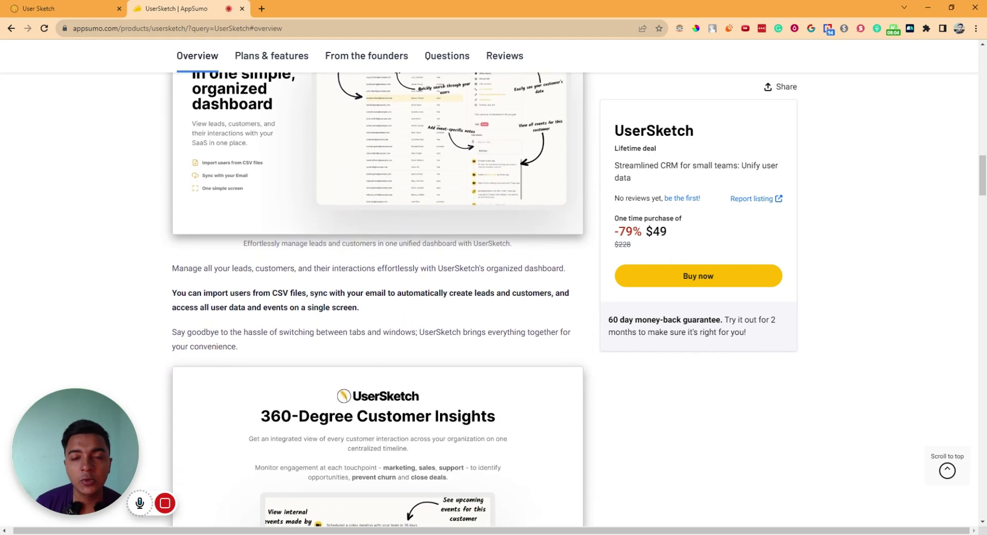
pyautogui.scroll(-4, 378, 287)
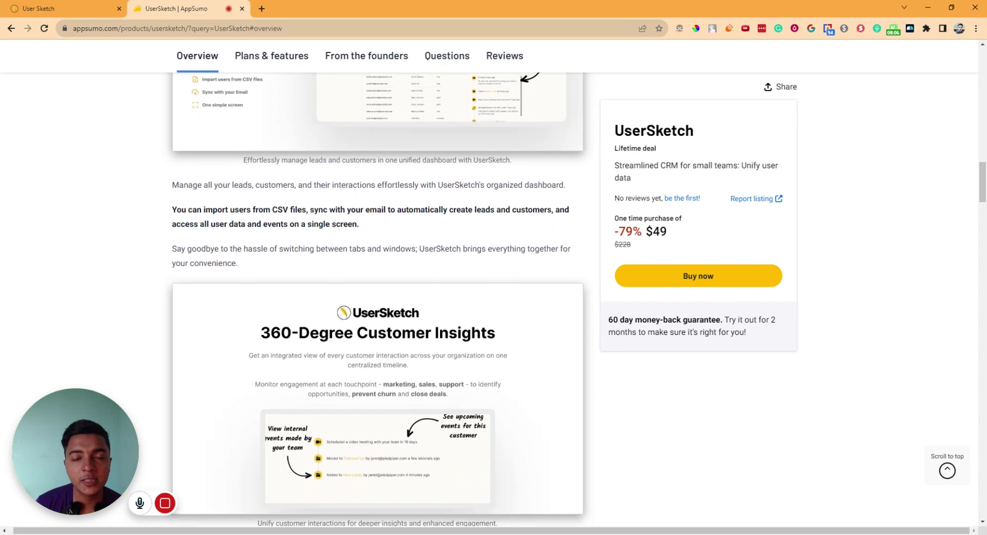
pyautogui.scroll(-3, 378, 288)
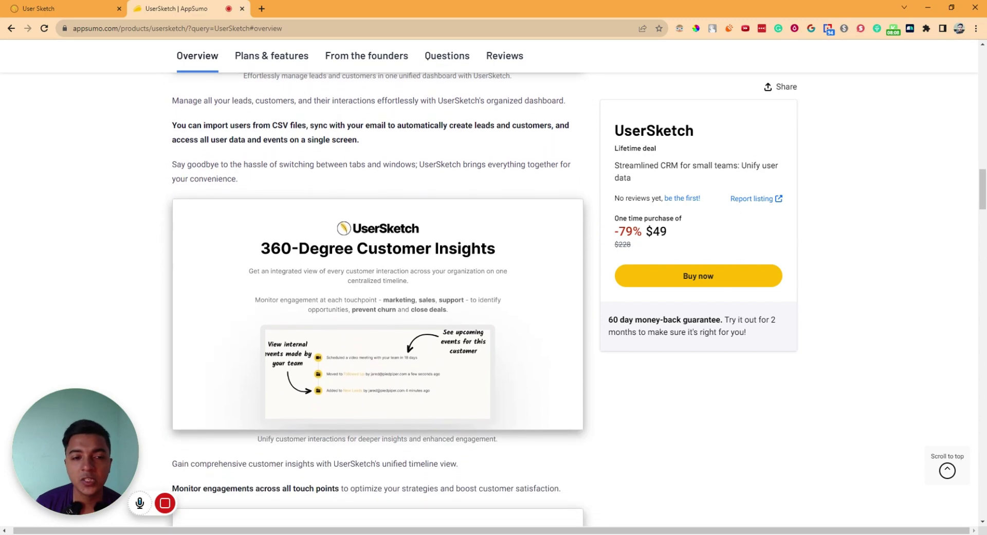
pyautogui.scroll(-3, 378, 288)
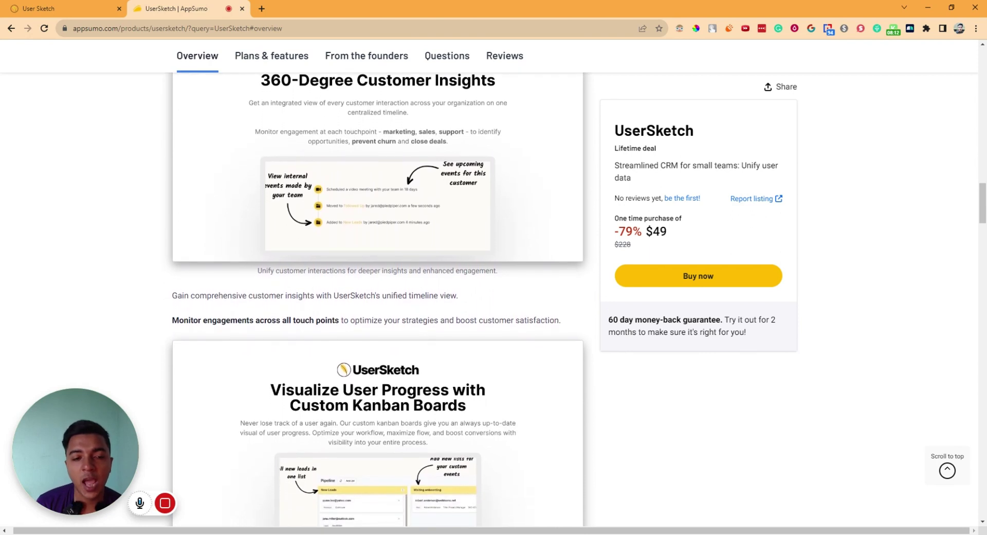
pyautogui.scroll(-5, 596, 154)
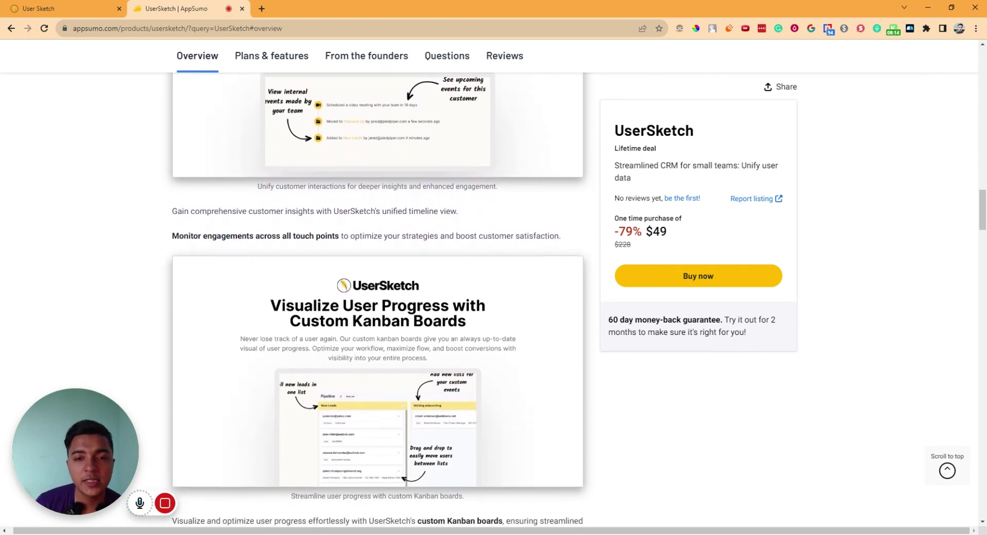
pyautogui.scroll(-10, 595, 154)
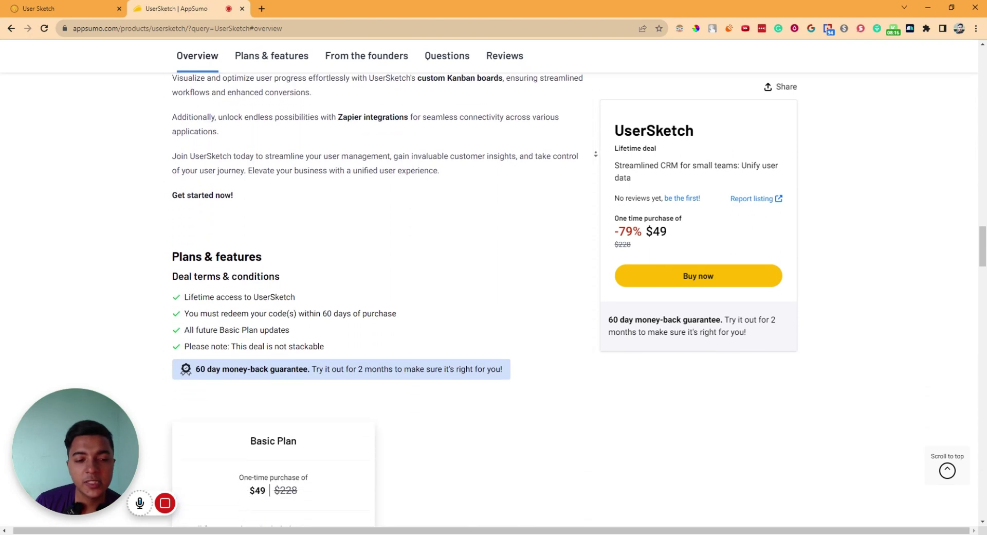